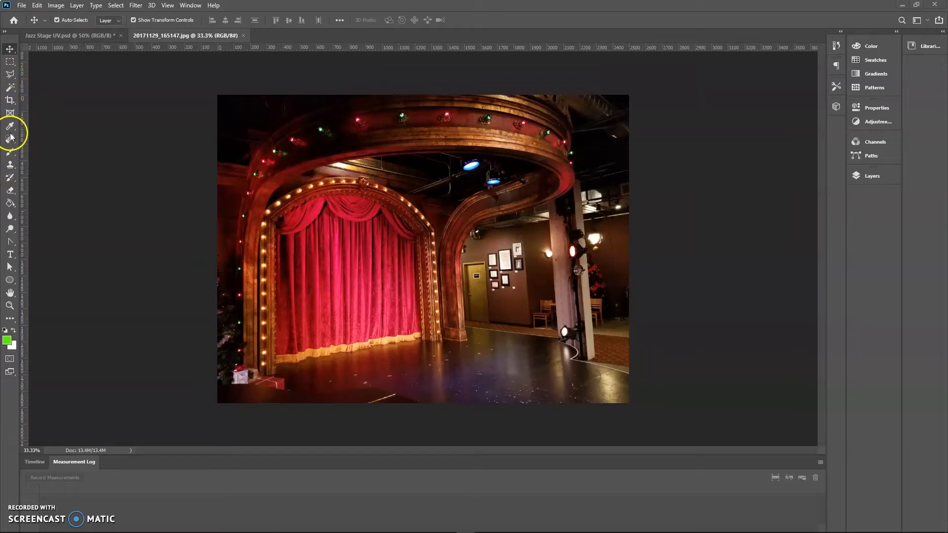
Step: Straighten the photo layer using a Ruler line along the vertical wall corner beside the framed pictures
click(11, 127)
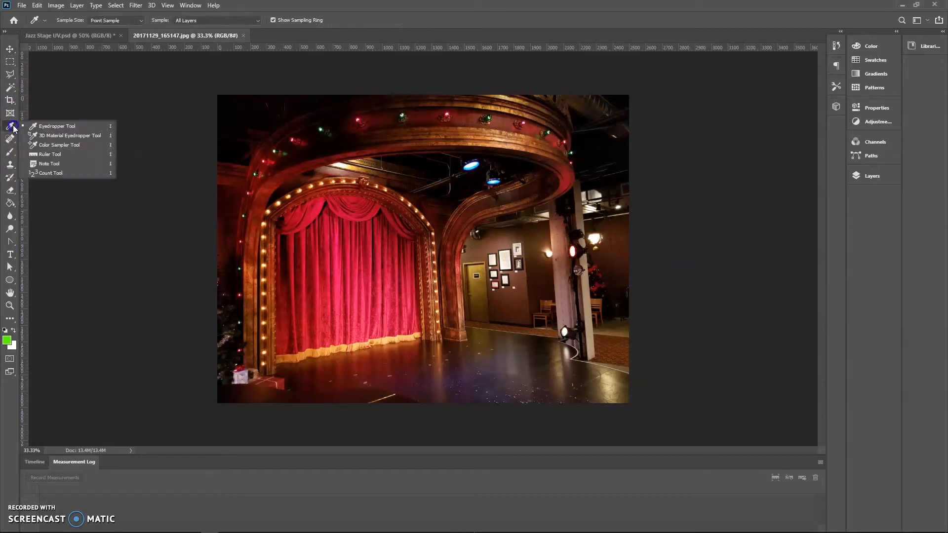
click(45, 156)
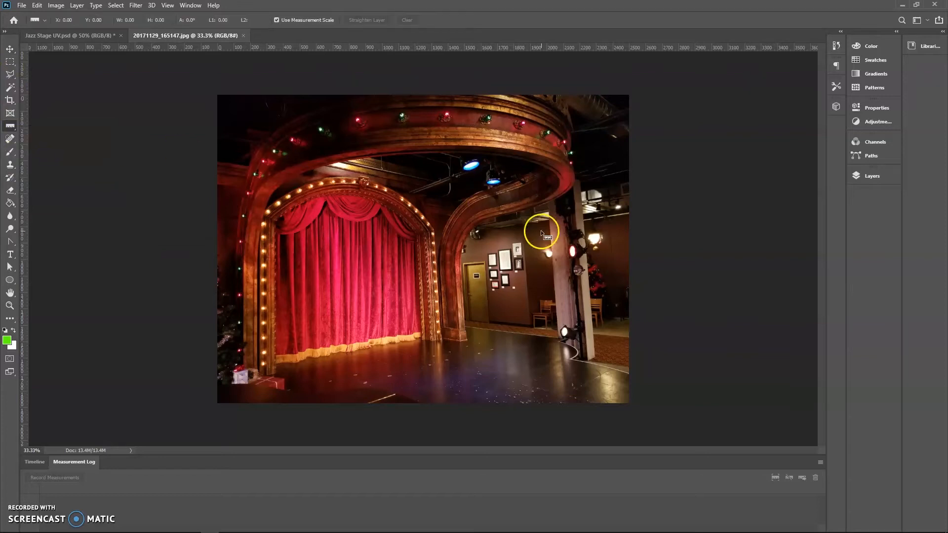
key(ctrl+plus)
key(ctrl+plus)
key(ctrl+plus)
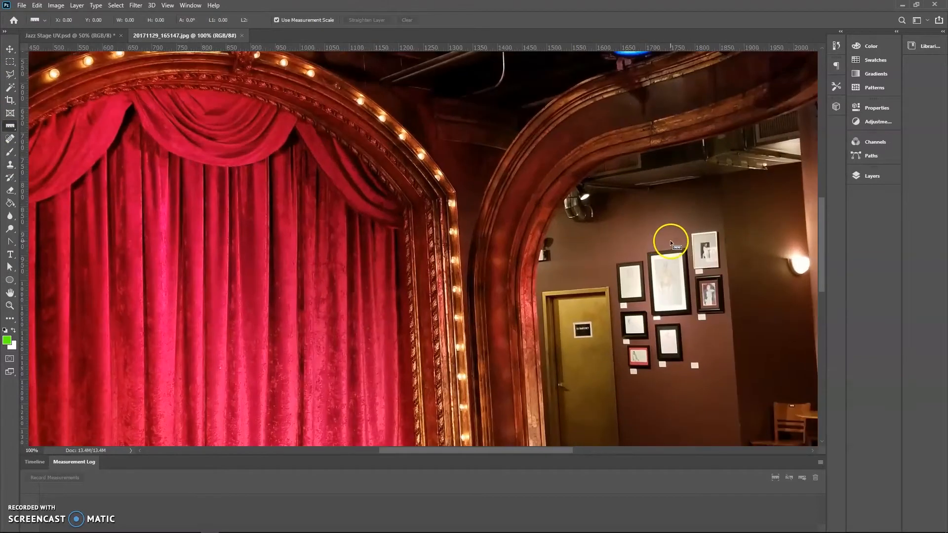
drag(660, 264, 421, 165)
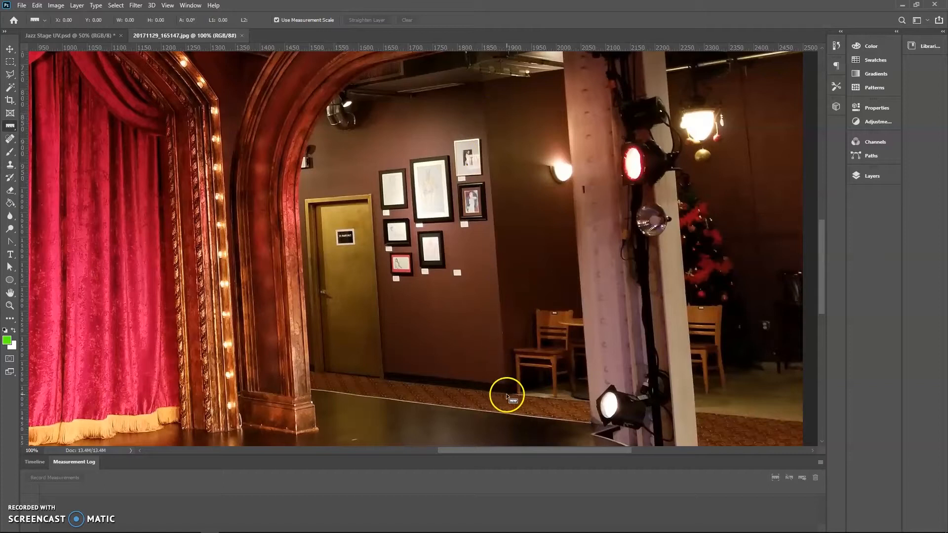
drag(508, 396, 483, 83)
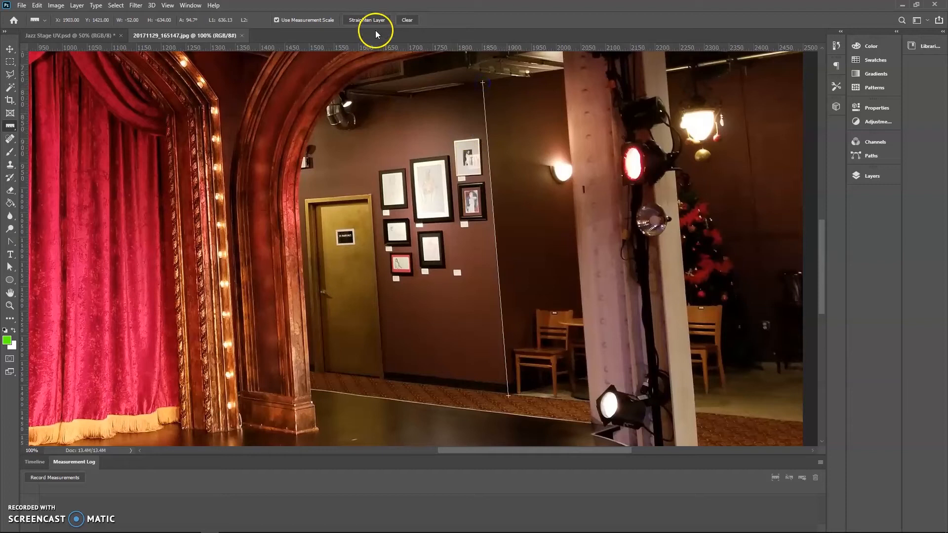
click(366, 19)
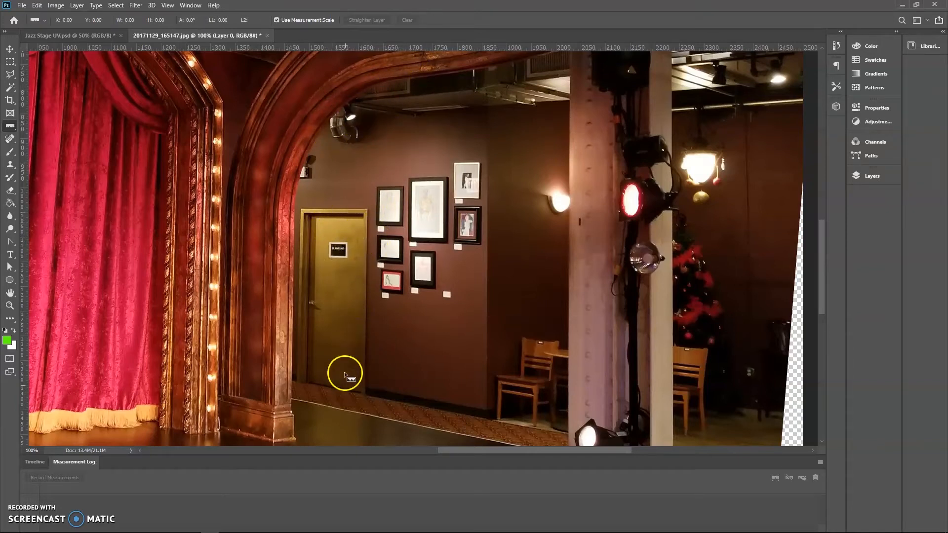
Step: Measure the yellow door's height with the Ruler and set a custom measurement scale of 378 pixels to 80 inches
drag(365, 396, 367, 209)
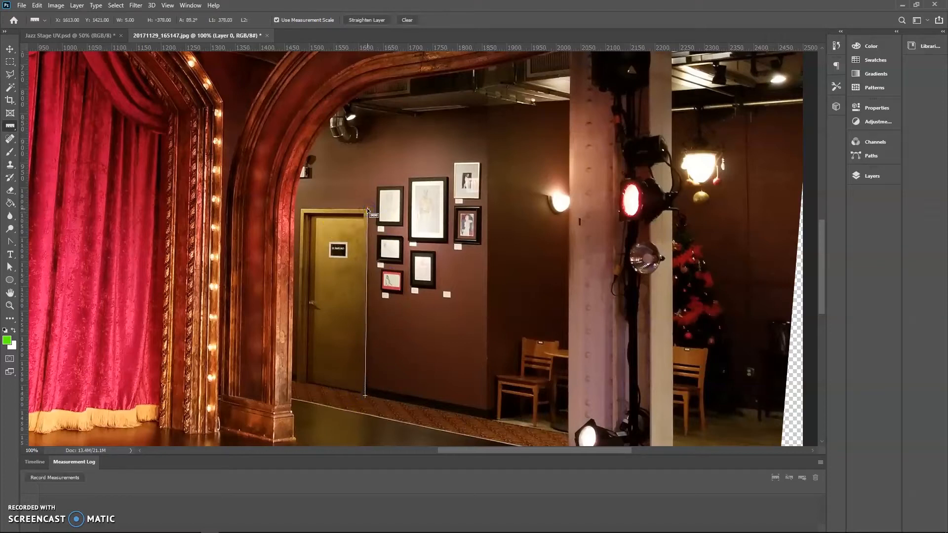
click(61, 7)
mouse_move(65, 213)
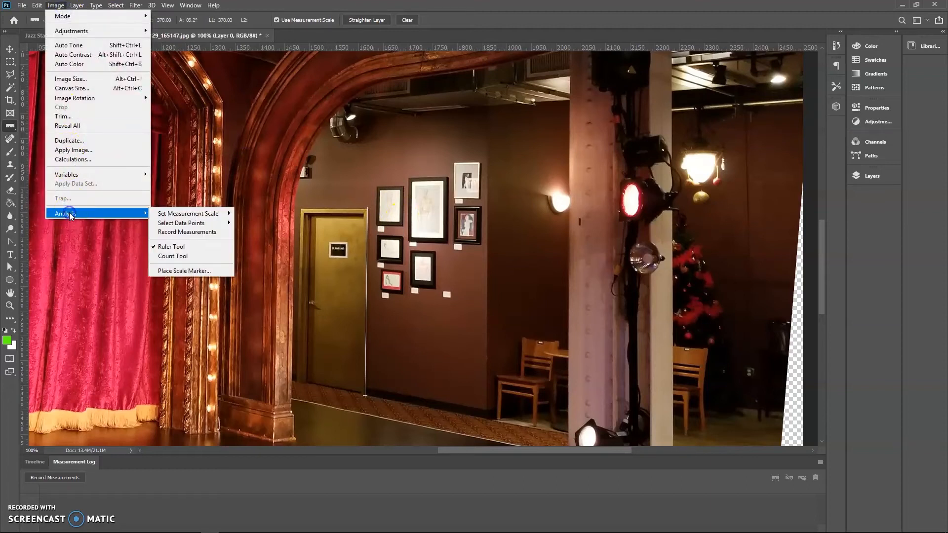
click(178, 213)
click(254, 223)
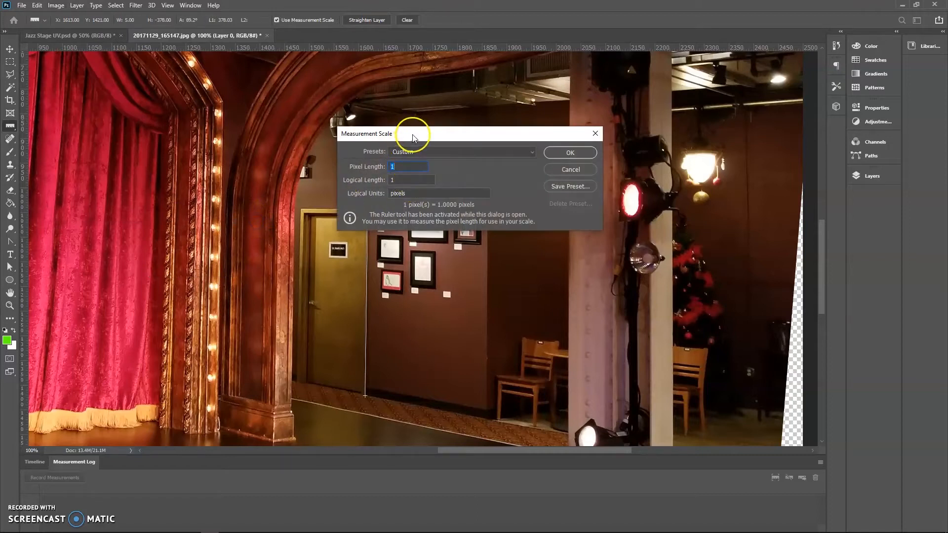
drag(413, 138, 505, 131)
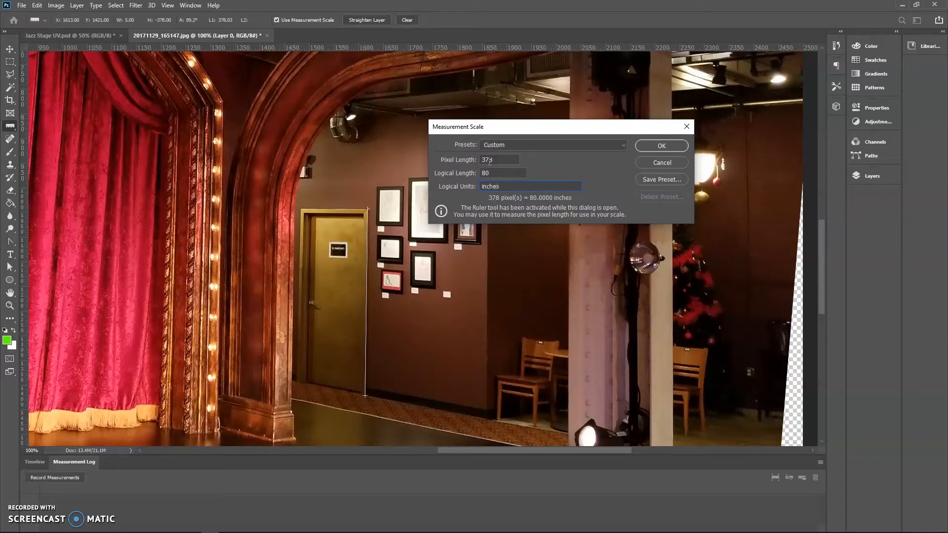
key(Return)
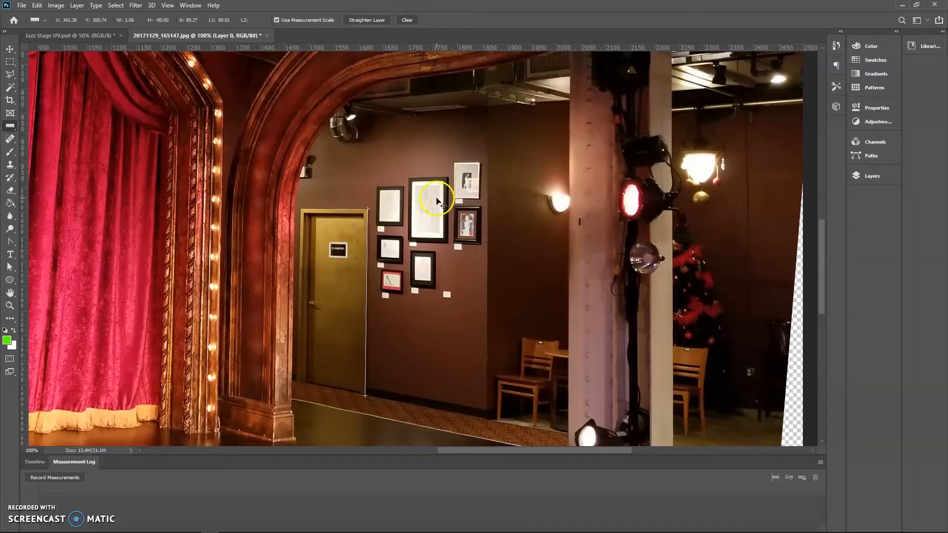
Step: Measure the height from the stage floor near the column to the top of the curved canopy and record the measurement
key(ctrl+minus)
key(ctrl+minus)
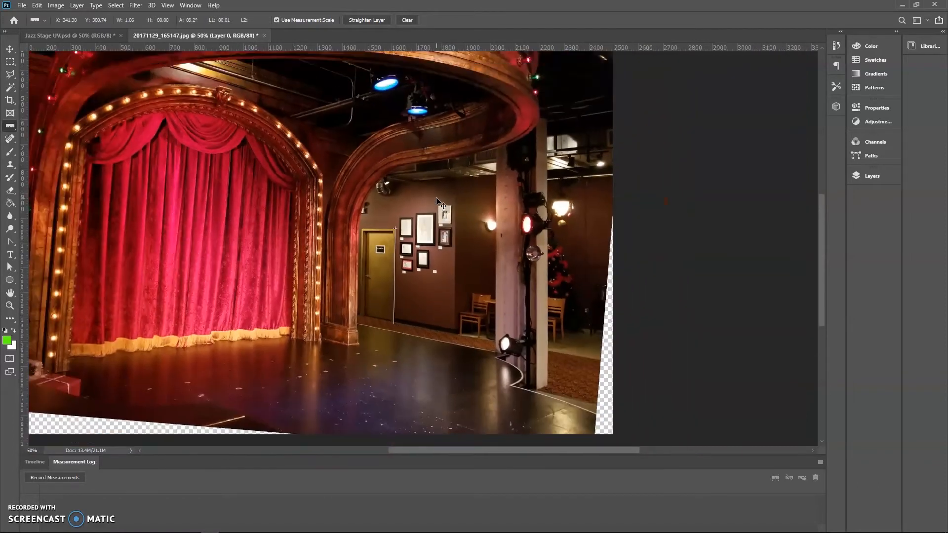
key(ctrl+minus)
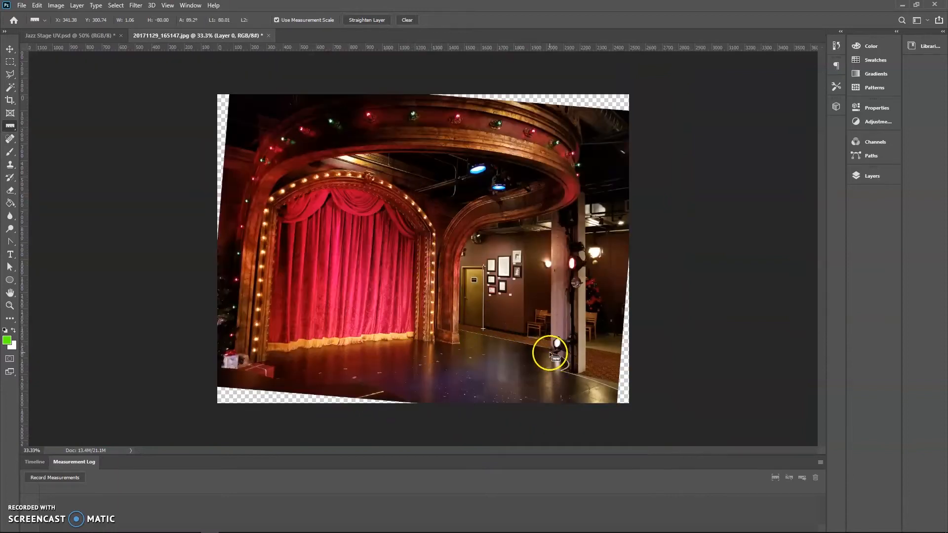
drag(594, 270, 553, 117)
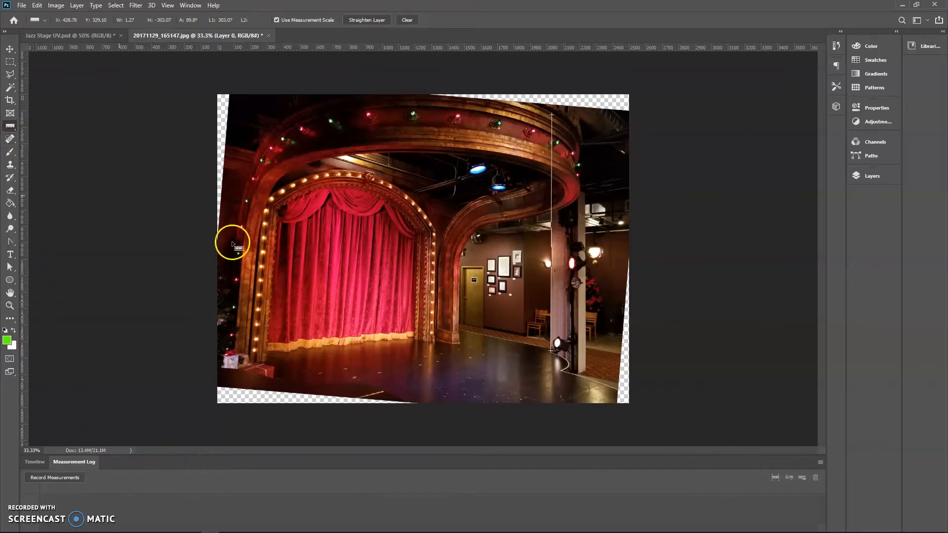
click(45, 478)
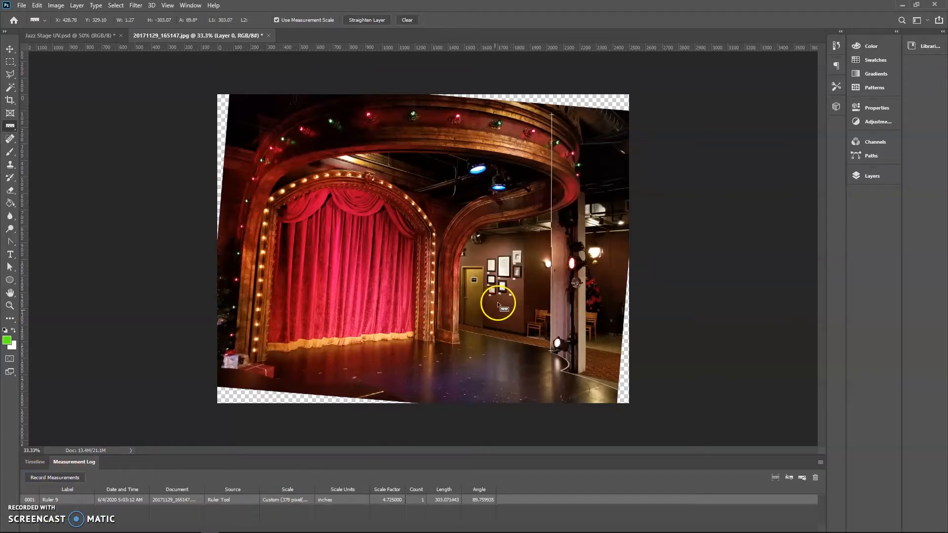
Step: Switch to the Notepad notes with the stage dimensions and place the window clear of the curtain area
key(alt+Tab)
key(alt+Tab)
key(alt+Tab)
key(alt+Tab)
key(alt+Tab)
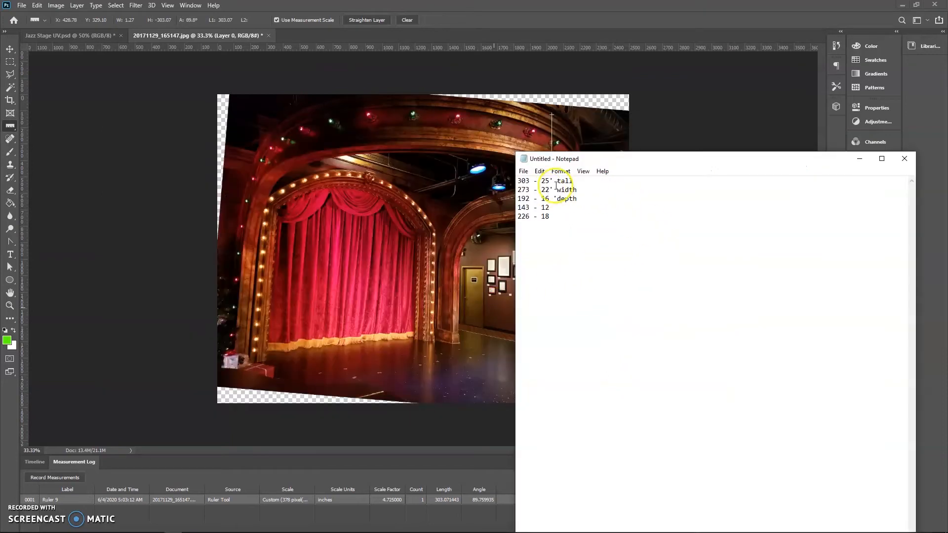
drag(601, 163, 633, 176)
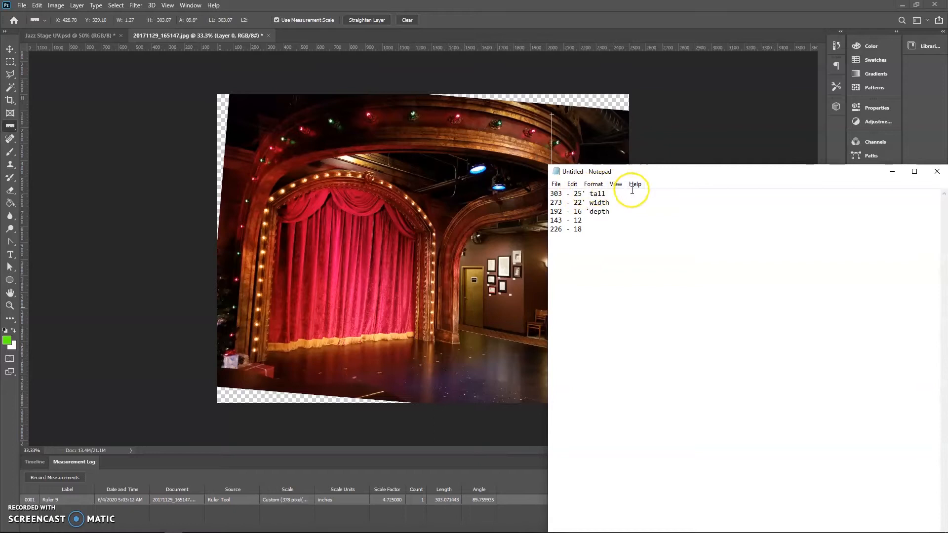
Step: Switch to Calculator and divide 303 by 12 to convert the stage height to feet
mouse_move(306, 530)
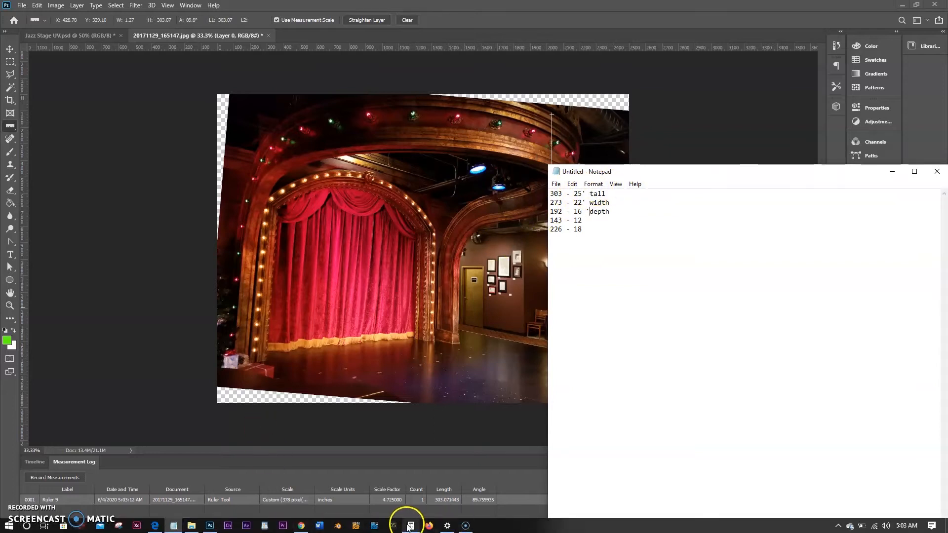
click(408, 527)
click(198, 170)
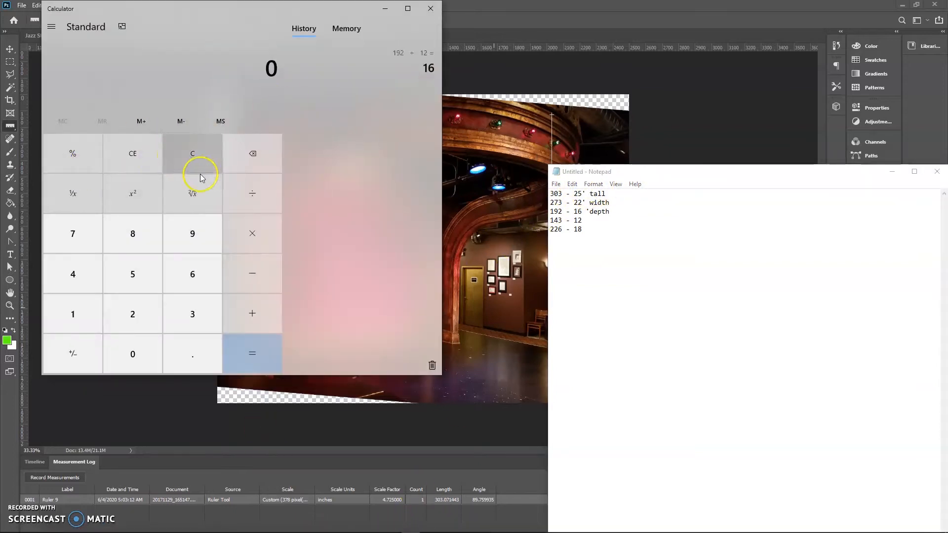
click(192, 313)
click(141, 352)
click(190, 313)
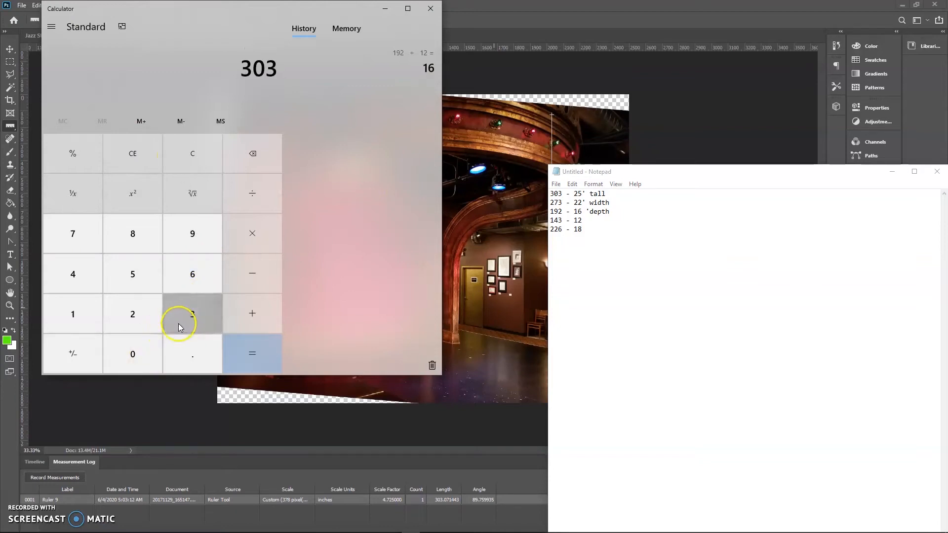
click(251, 193)
click(73, 313)
click(121, 309)
click(256, 350)
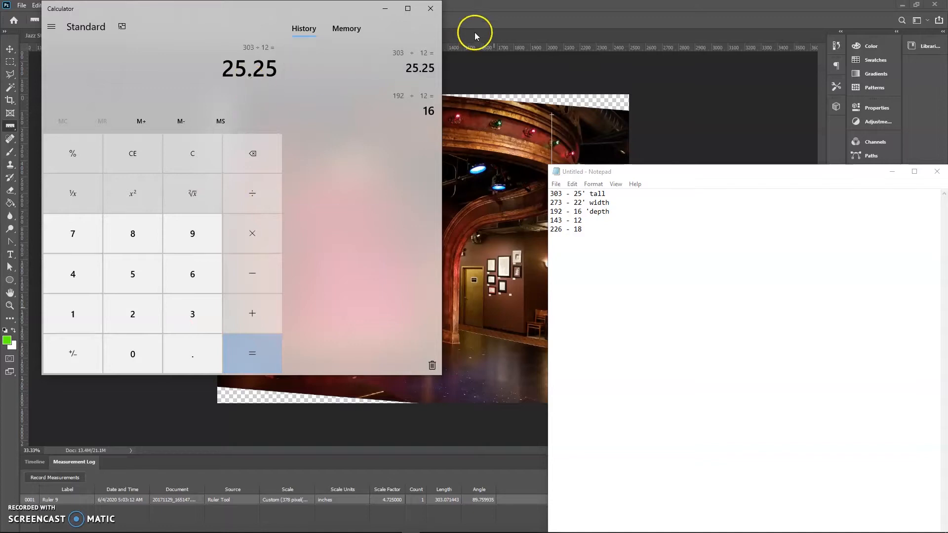
Step: Return to Photoshop and measure the stage's width along the floor, from the arch's base past the curtain to the gift boxes
click(501, 15)
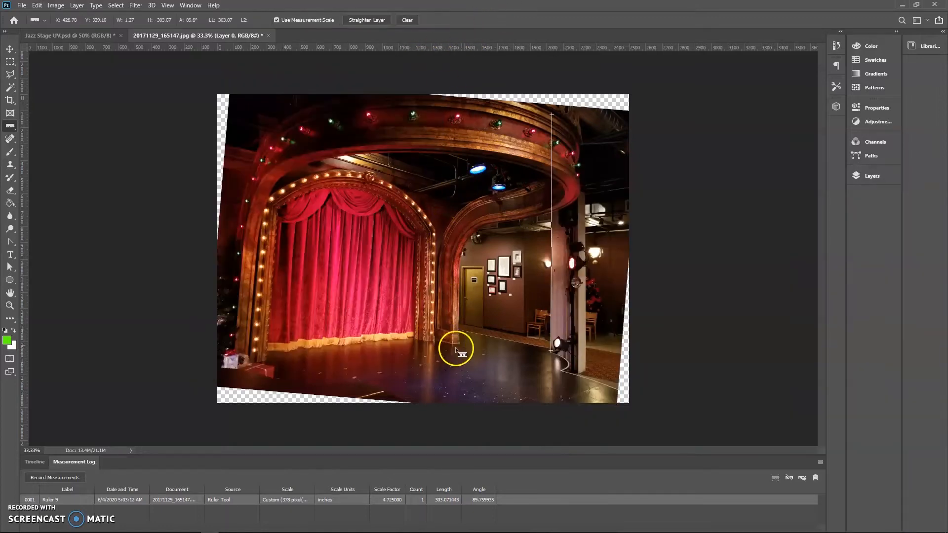
mouse_move(461, 344)
mouse_down()
mouse_move(240, 365)
mouse_move(236, 355)
mouse_up()
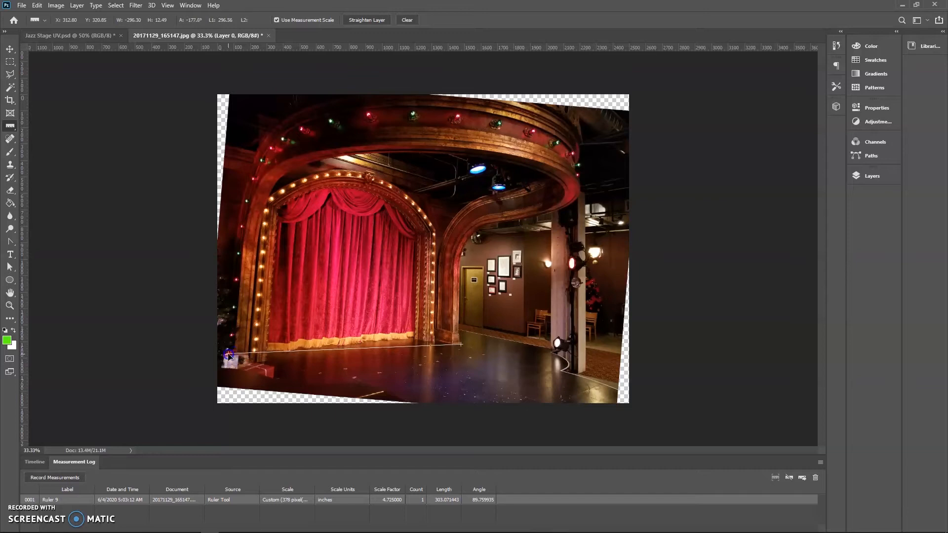
drag(229, 354, 234, 352)
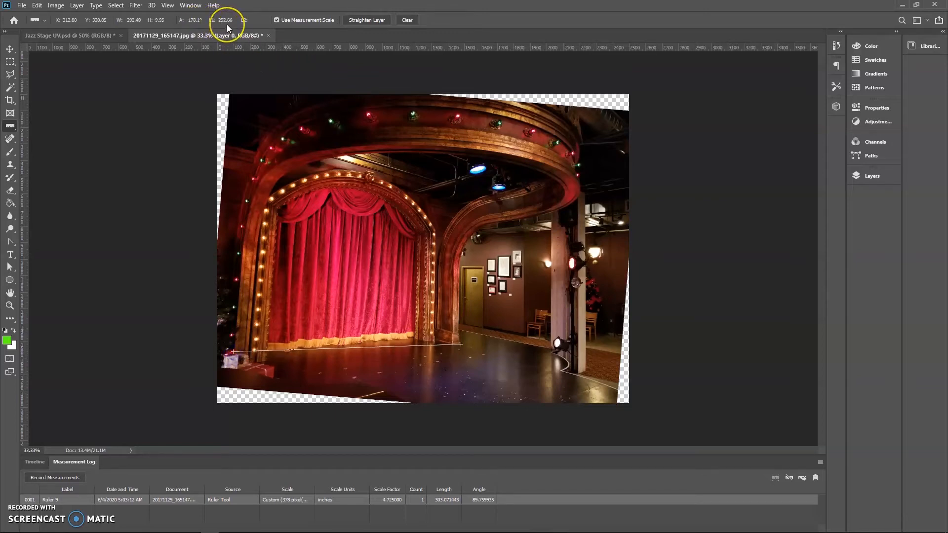
Step: Divide 292 by 12 in Calculator and set the width in the Notepad notes to 24'
key(alt+Tab)
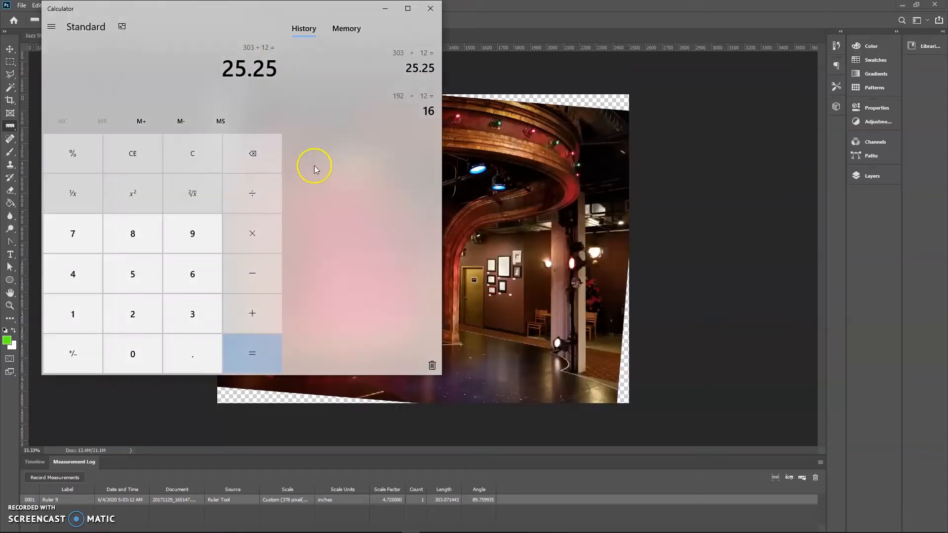
click(189, 149)
click(151, 320)
click(188, 240)
click(141, 308)
click(252, 198)
click(96, 314)
click(128, 314)
click(252, 347)
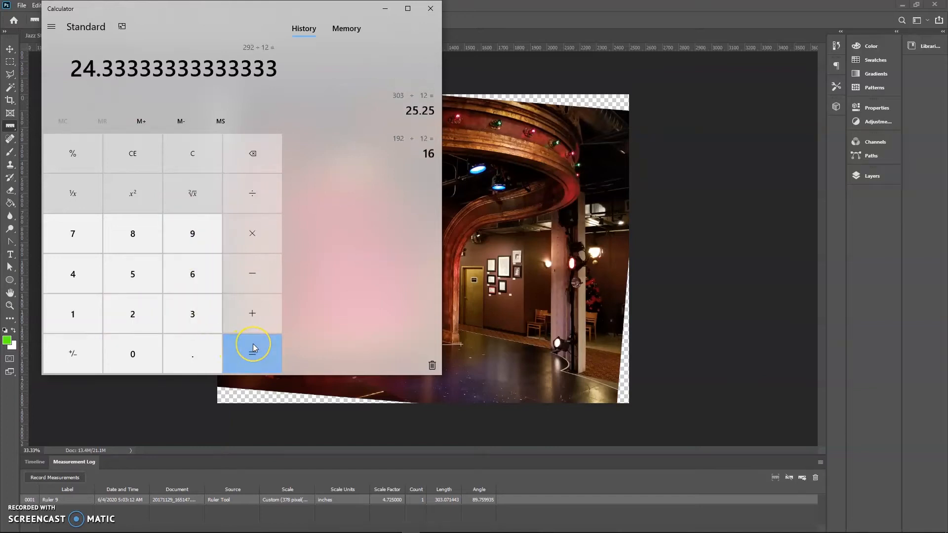
key(alt+Tab)
key(alt+Tab)
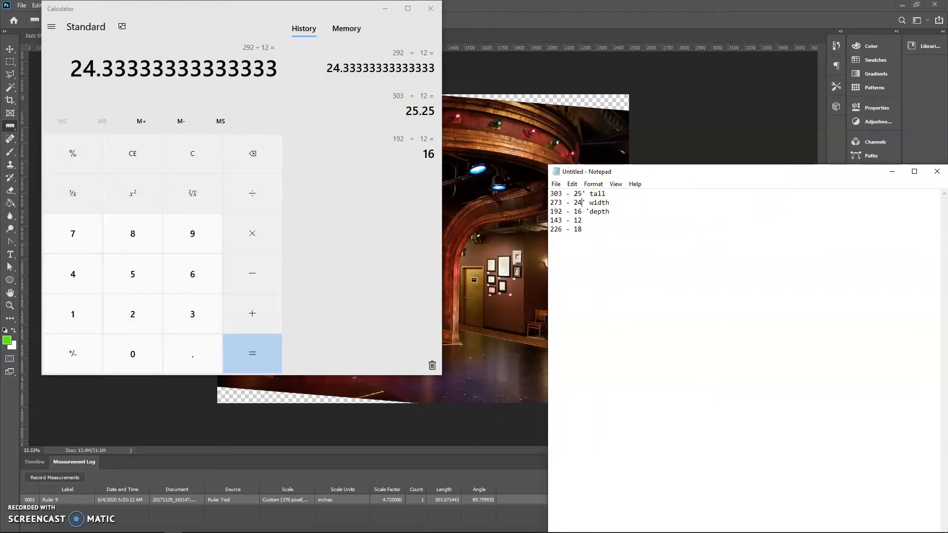
Step: Return to Photoshop and measure the stage's depth from the front of the curved canopy to the top of the curtain arch
click(501, 18)
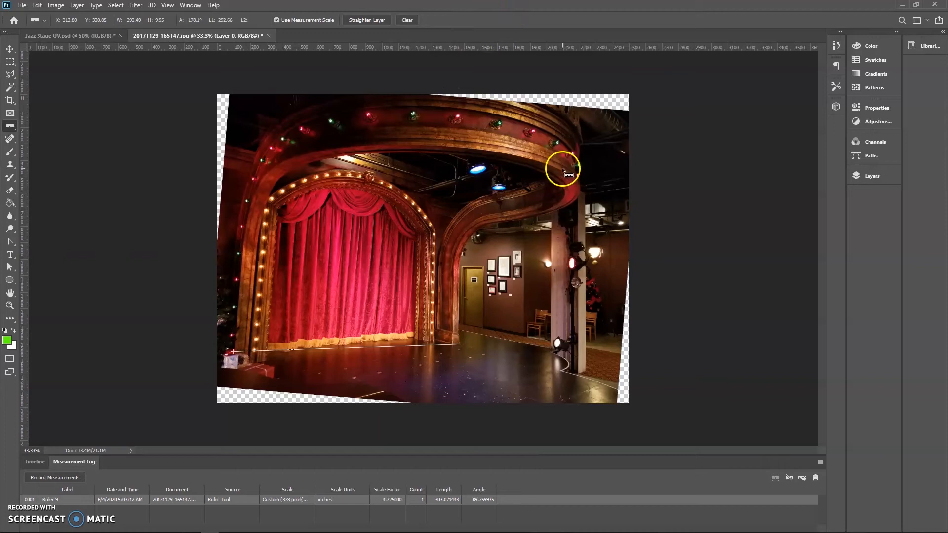
drag(562, 170, 376, 186)
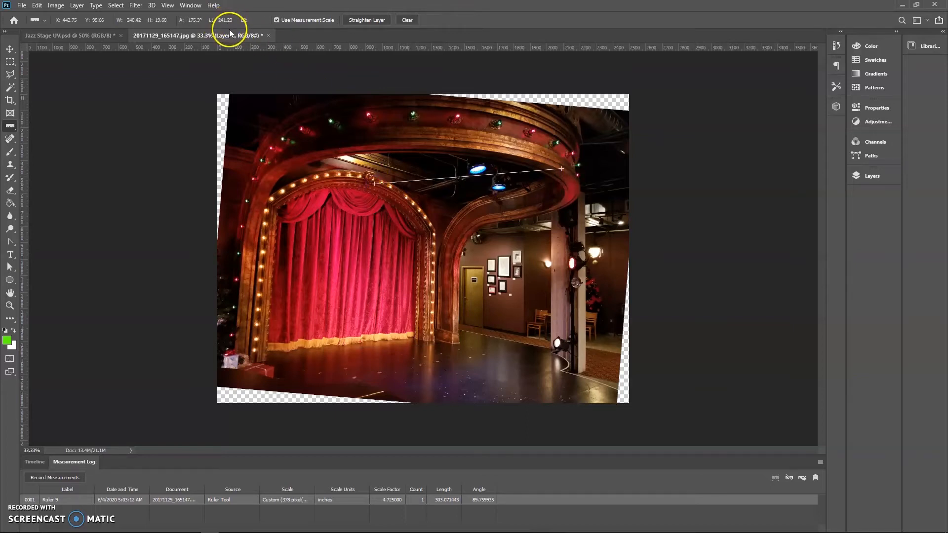
Step: Divide 241 by 12 in Calculator and place the cursor in the depth entry of the Notepad notes
key(alt+Tab)
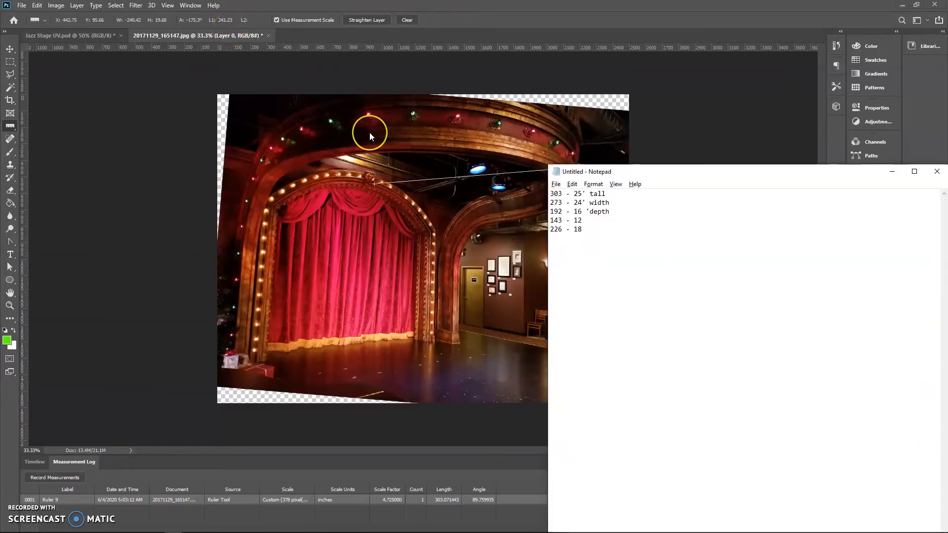
key(alt+Tab)
key(Tab)
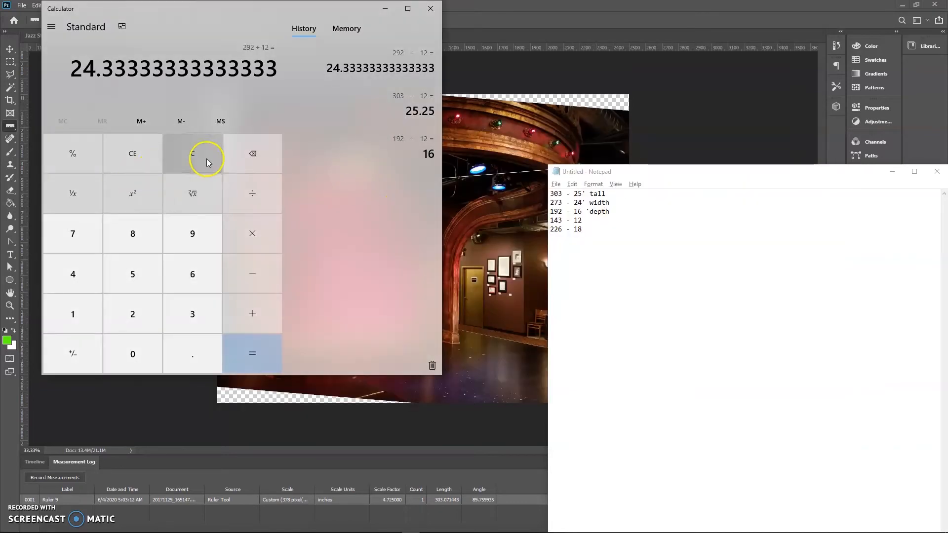
click(206, 159)
click(133, 311)
click(74, 277)
click(75, 311)
click(240, 219)
click(72, 314)
click(131, 308)
click(252, 354)
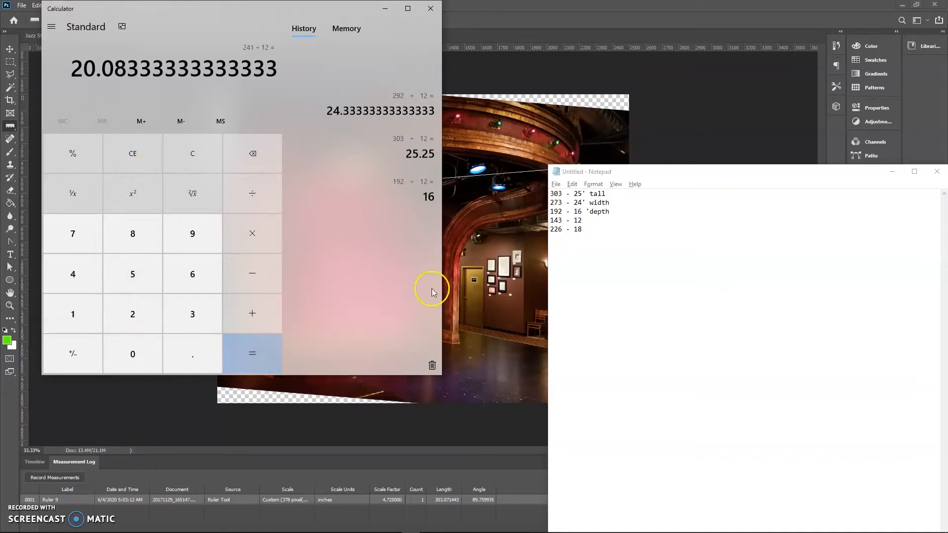
click(583, 211)
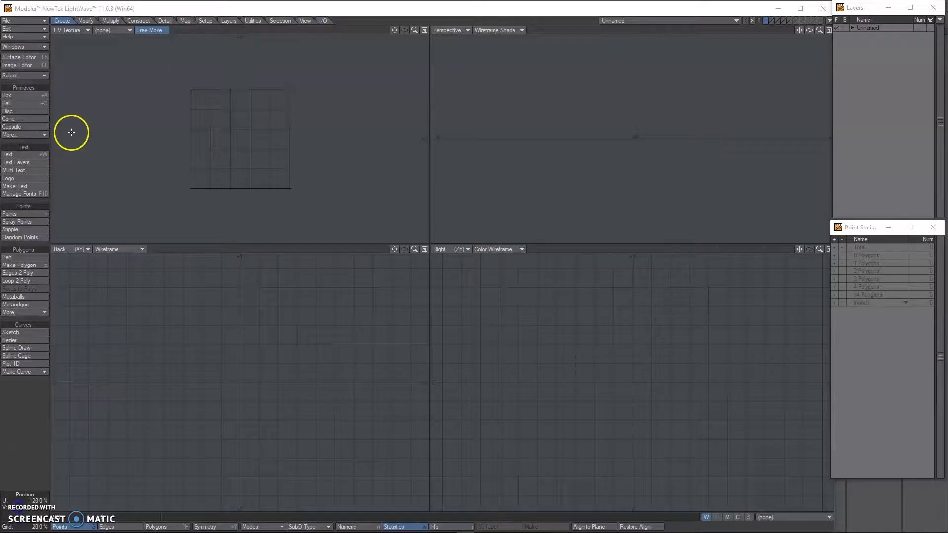
Step: Load the reference image 20171129_165147.jpg into the Image Editor and open it in its own viewer window
click(21, 65)
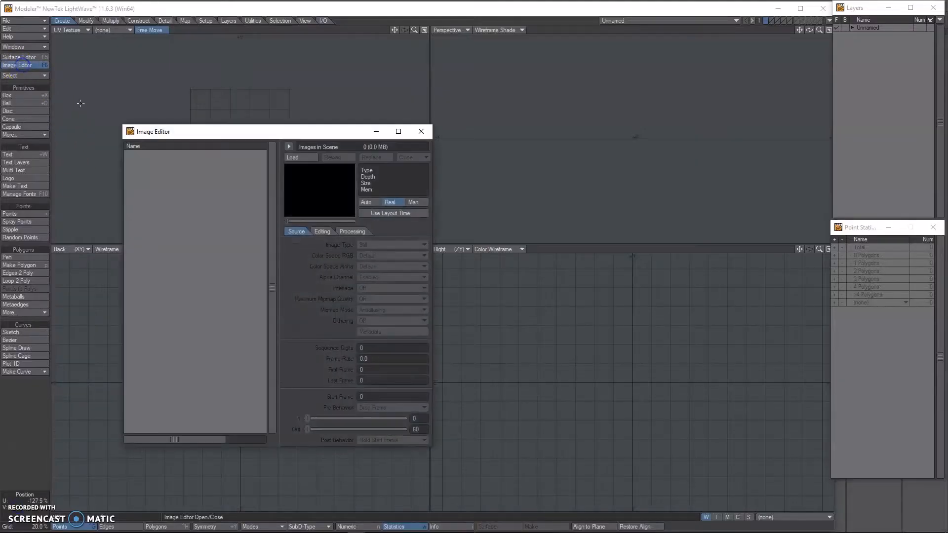
click(291, 157)
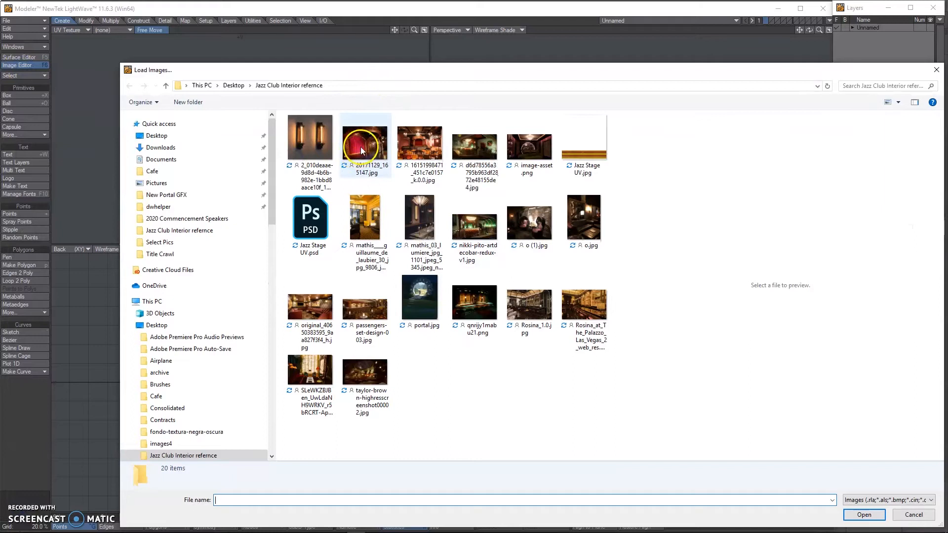
double_click(352, 138)
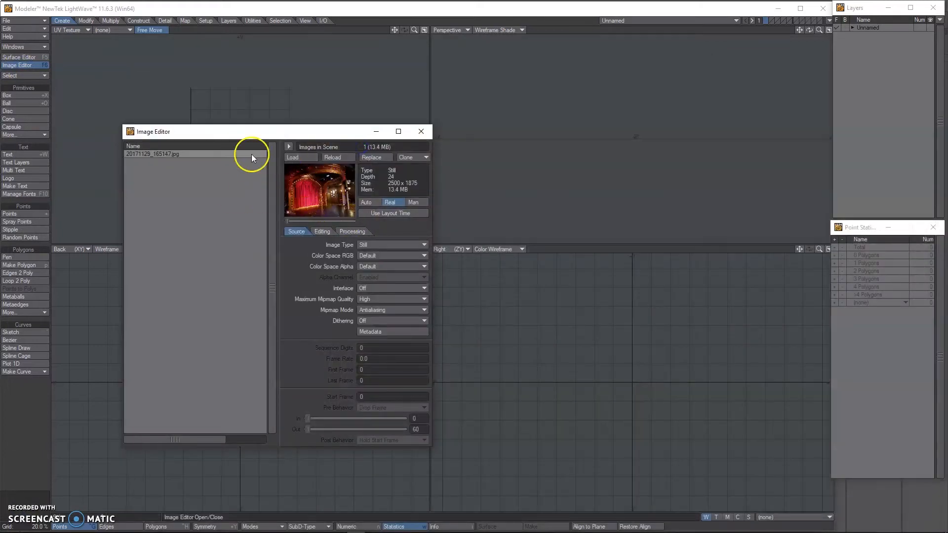
double_click(309, 188)
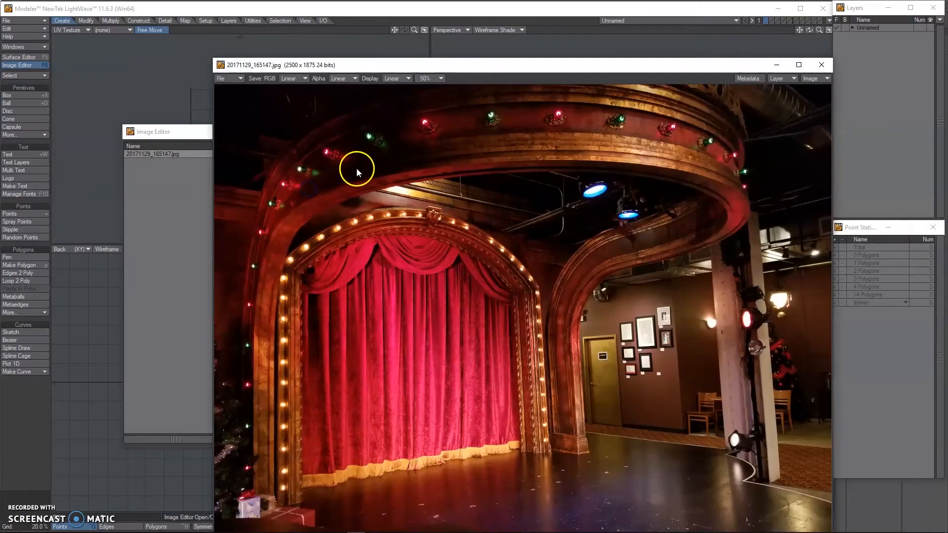
Step: Show the reference image at 25%, move its window over the Right viewport and close the Image Editor
click(433, 80)
click(438, 73)
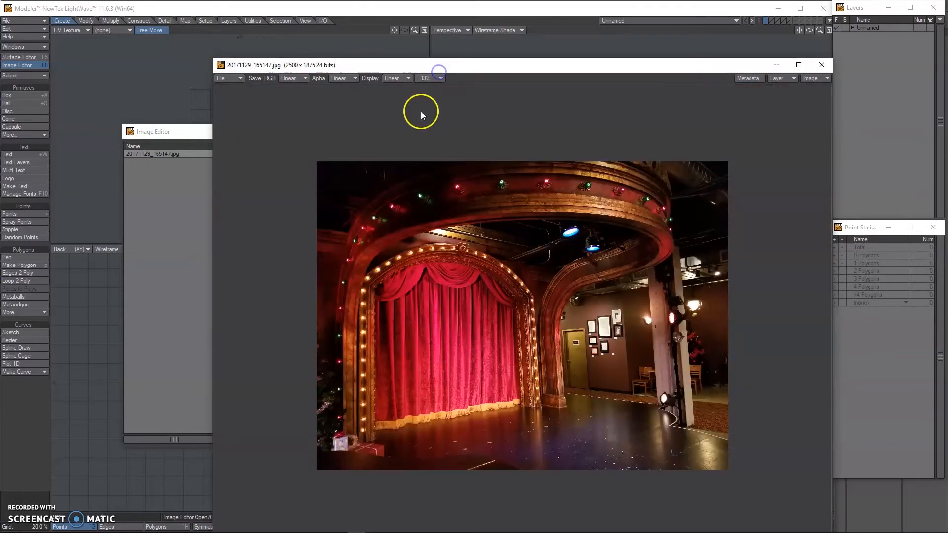
click(439, 80)
click(438, 72)
drag(222, 64, 474, 222)
drag(541, 223, 704, 240)
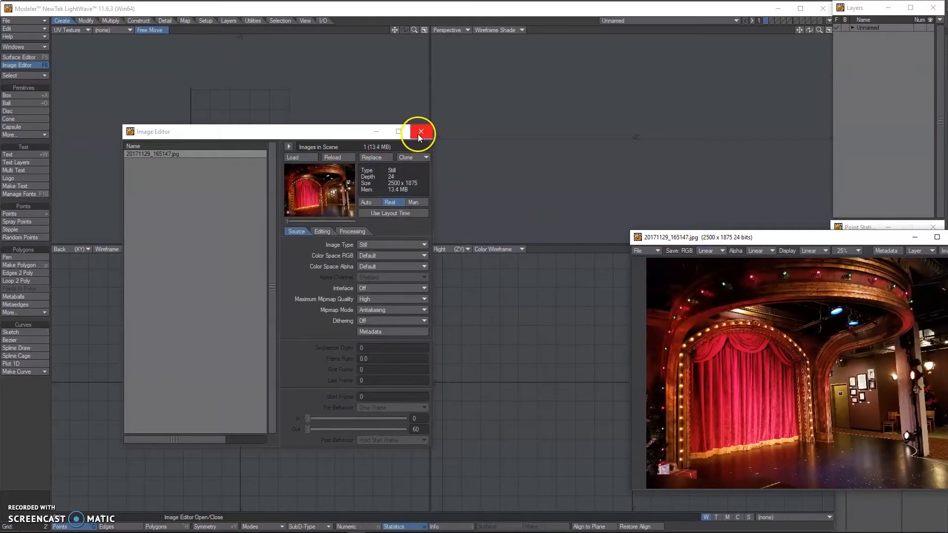
click(418, 133)
Step: Check the stage dimensions in the Notepad notes and create a box 24' wide, 25' high and 20' deep in Modeler
click(275, 524)
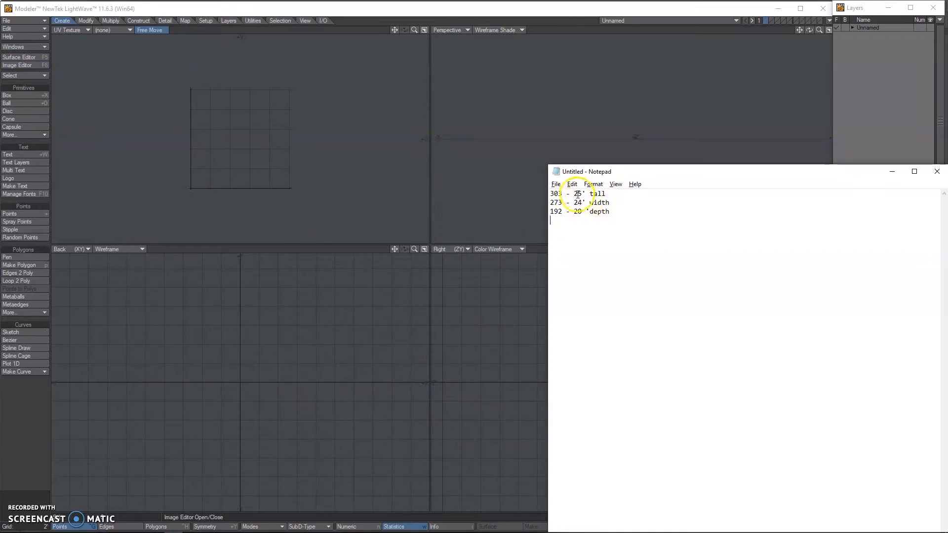
click(414, 9)
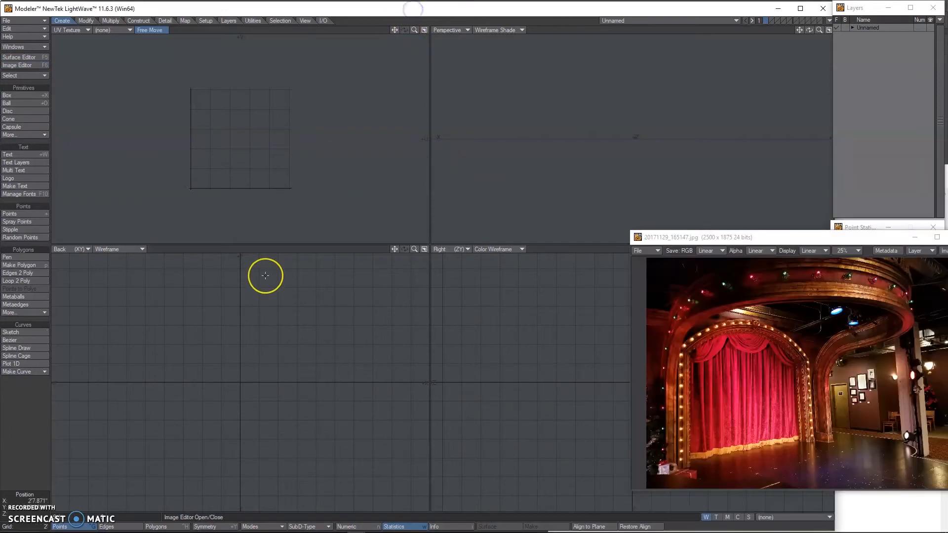
key(shift+x)
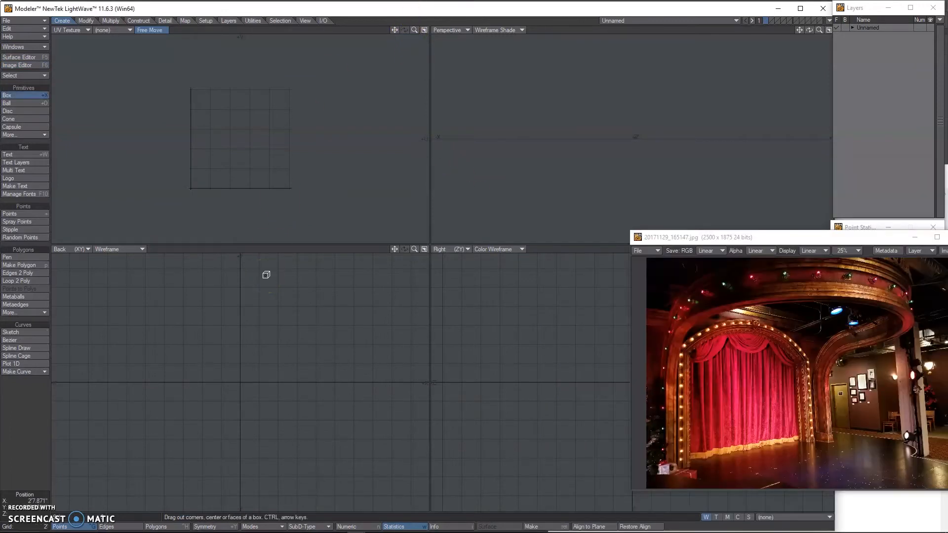
text(n)
text(24)
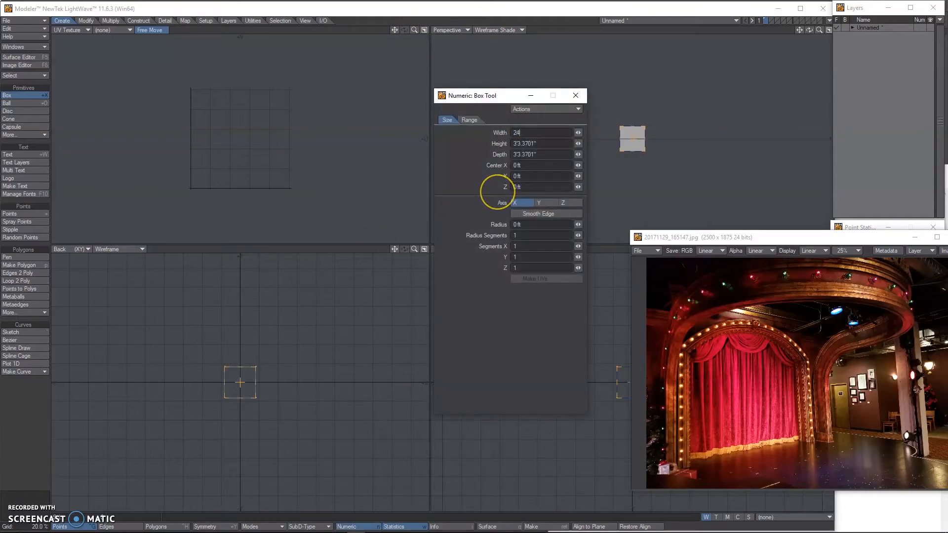
text(')
key(Tab)
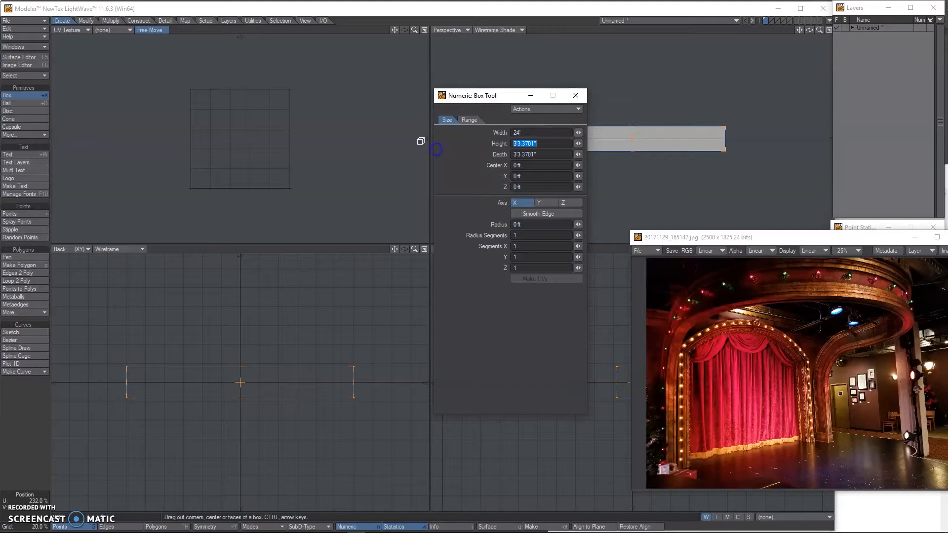
text(5)
key(Tab)
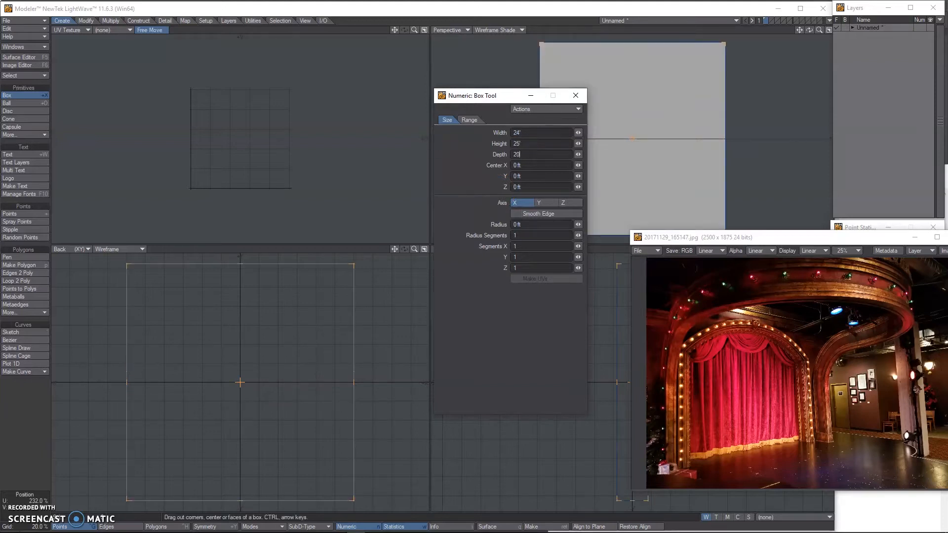
key(Tab)
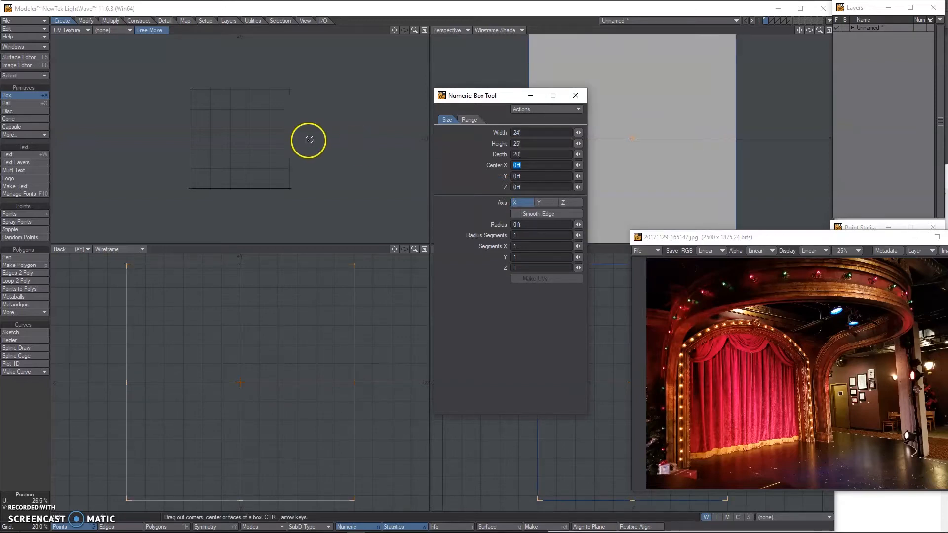
Step: Switch the UV Texture viewport to Top view and set the box's Y center to half its 25' height, finishing the box
click(72, 31)
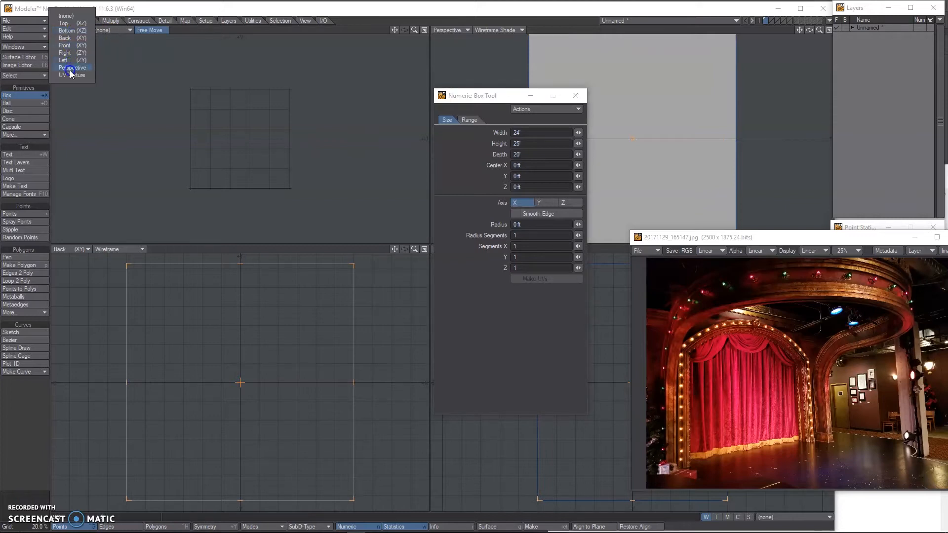
click(77, 22)
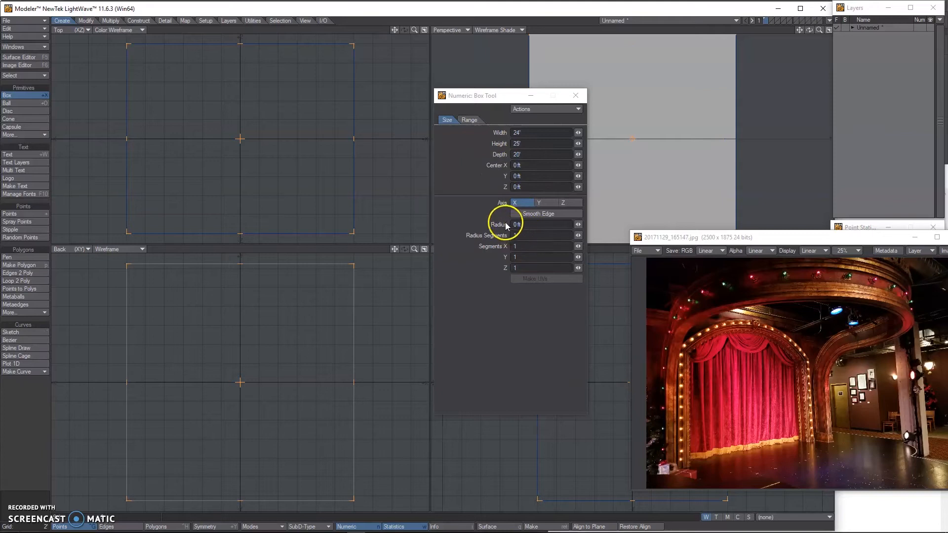
click(535, 144)
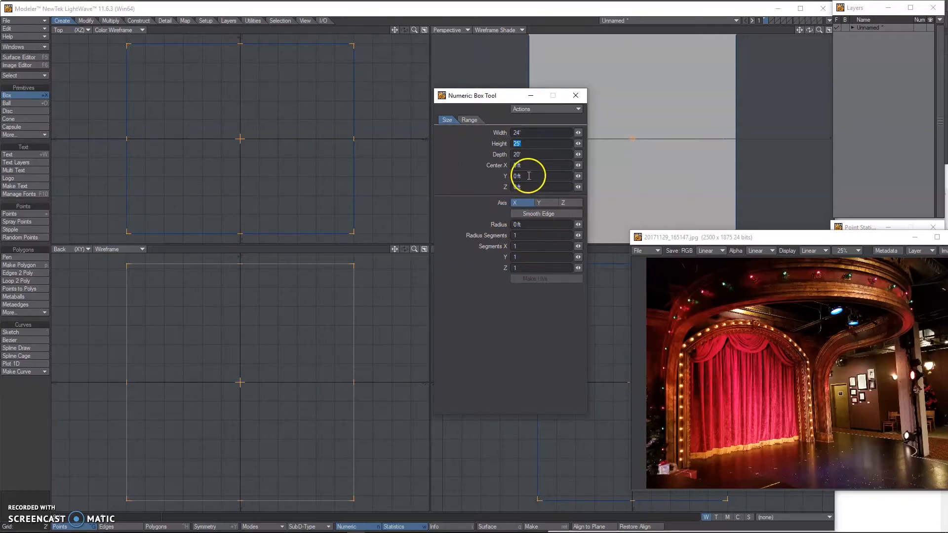
text(/2)
key(Tab)
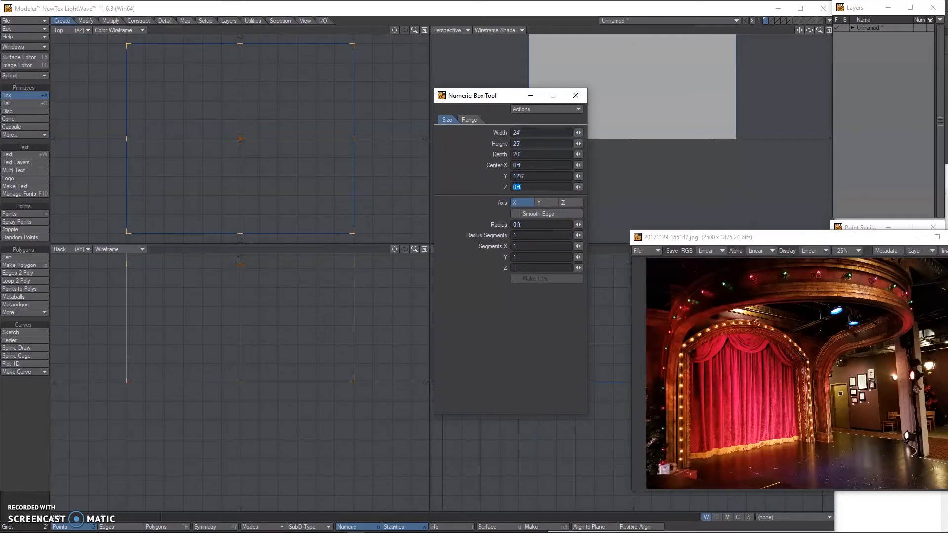
click(580, 98)
key(a)
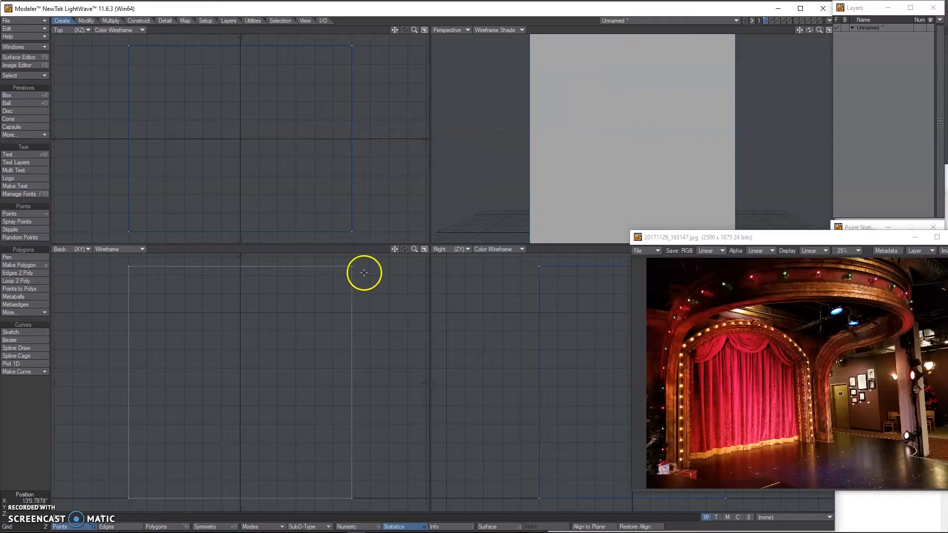
ctrl+alt+drag(676, 114, 635, 168)
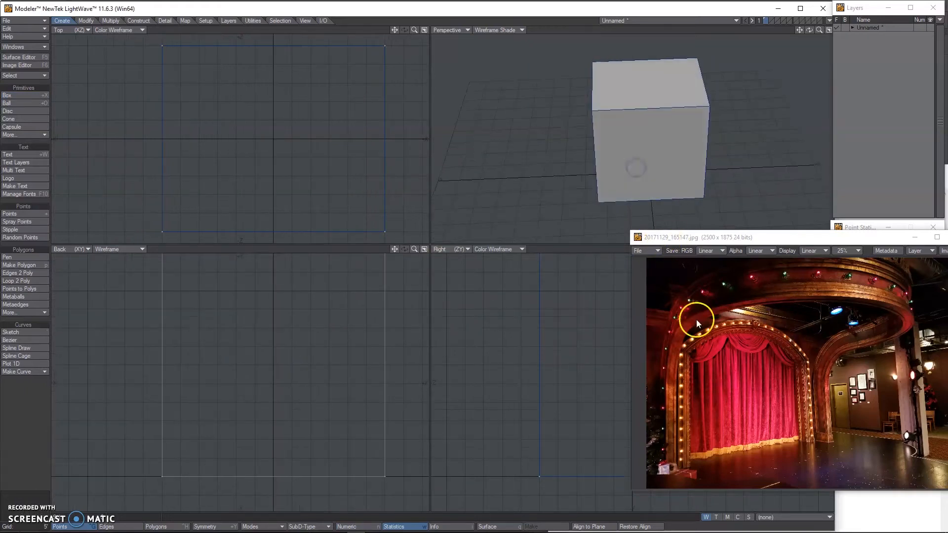
Step: On the second layer, draw a flat disc about 20' across within the box's footprint and raise it to the box's top edge
click(771, 20)
key(a)
ctrl+alt+drag(298, 126, 262, 132)
click(25, 111)
drag(234, 134, 287, 81)
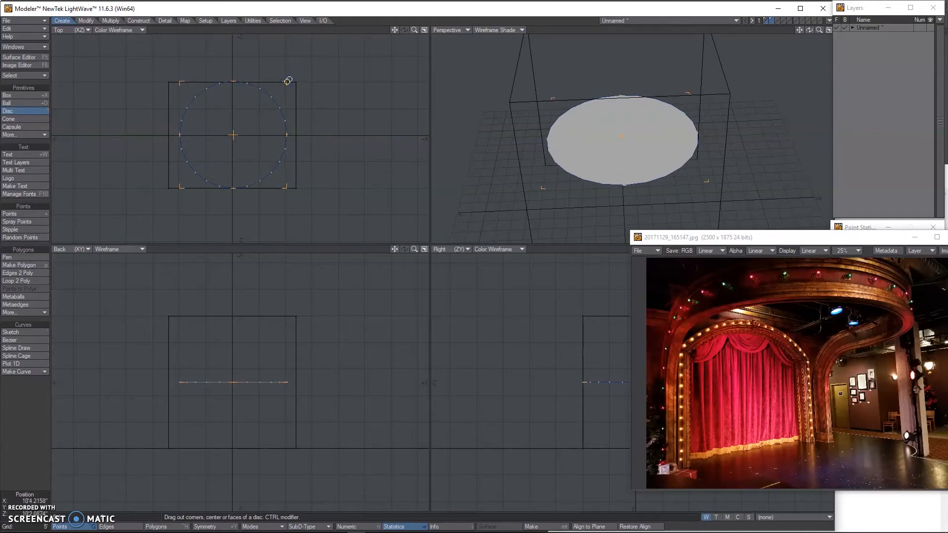
key(t)
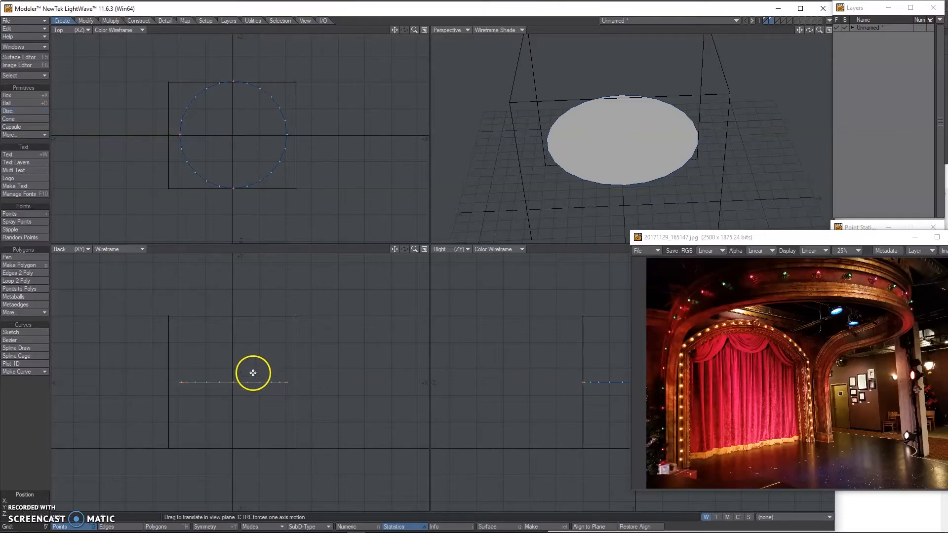
drag(253, 372, 251, 307)
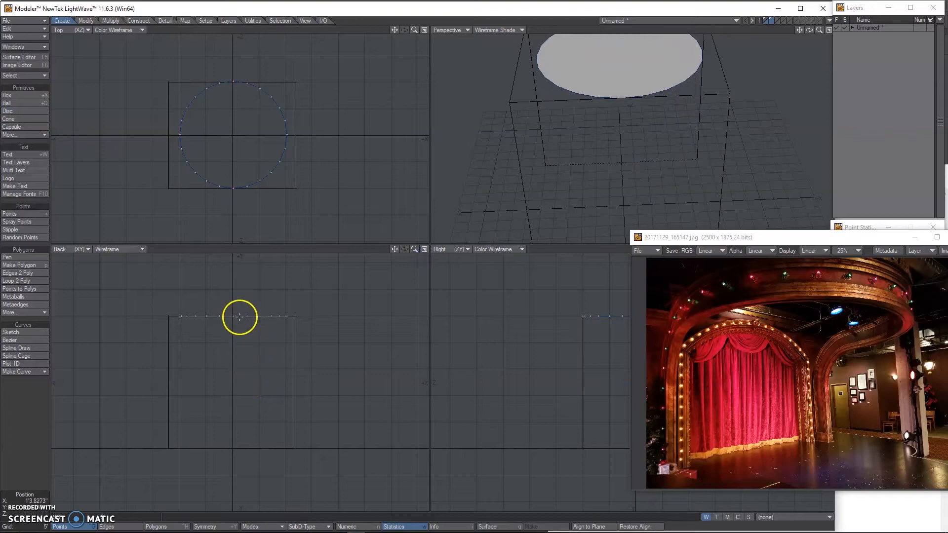
Step: Add a copy of the disc turned 90° upright, move it down to hang from the flat disc's left edge, and cut it
key(ctrl+h)
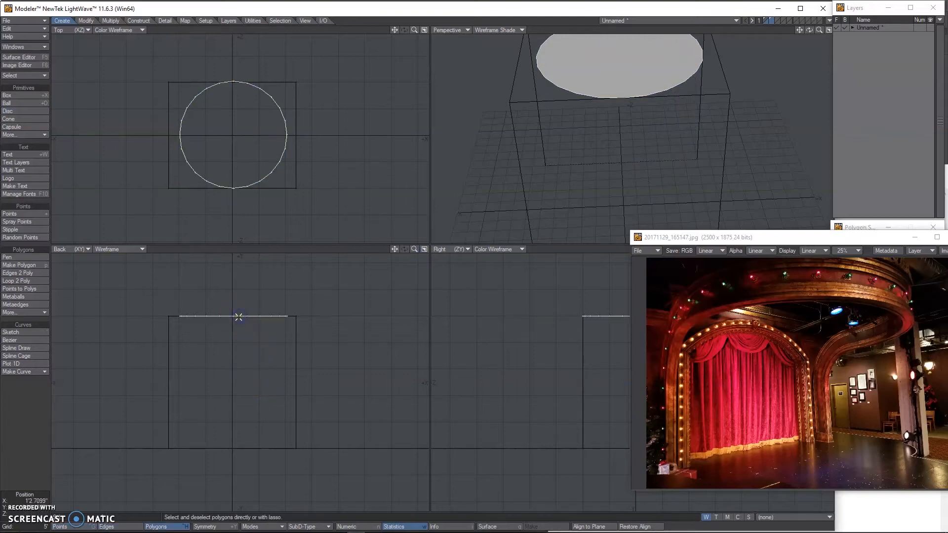
key(r)
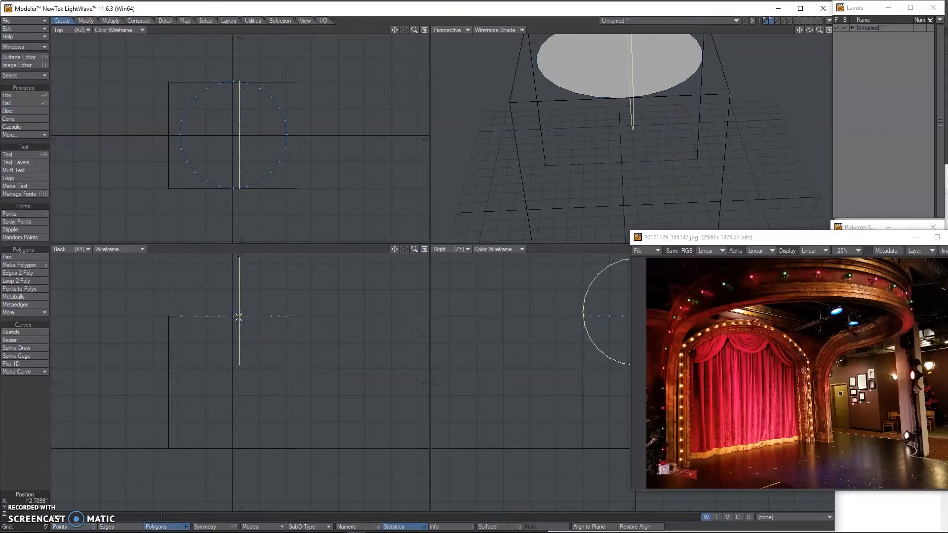
key(t)
drag(256, 300, 195, 301)
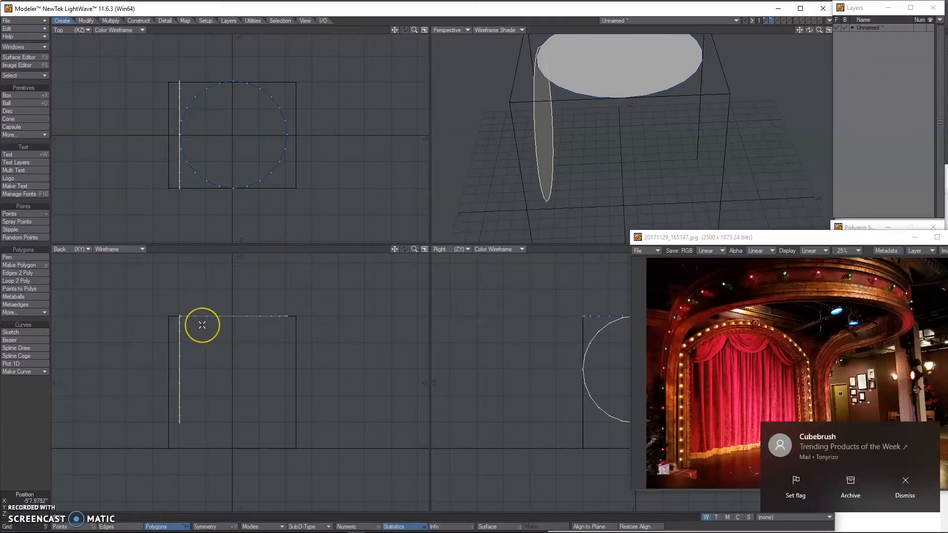
key(Delete)
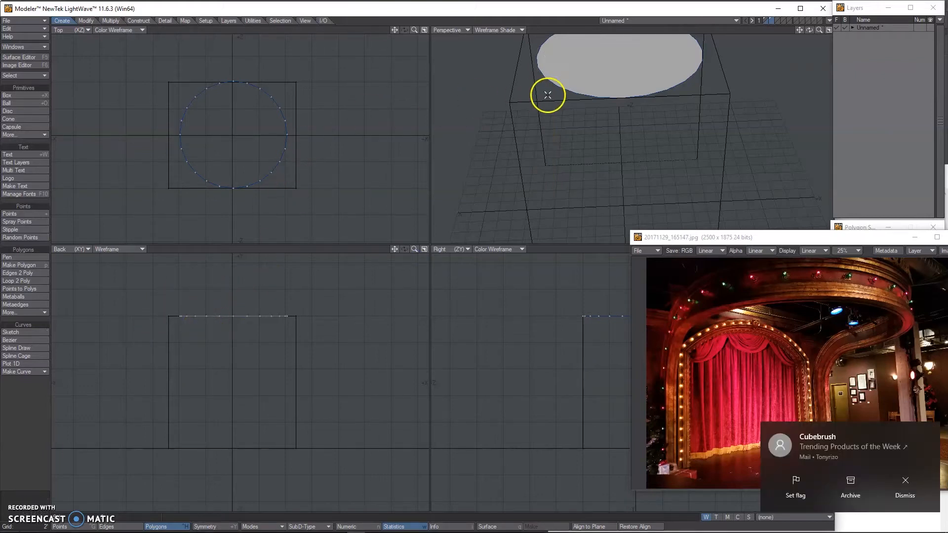
Step: Make an open curve from the points along the flat disc's front-left quarter and transfer it to the third layer
key(ctrl+g)
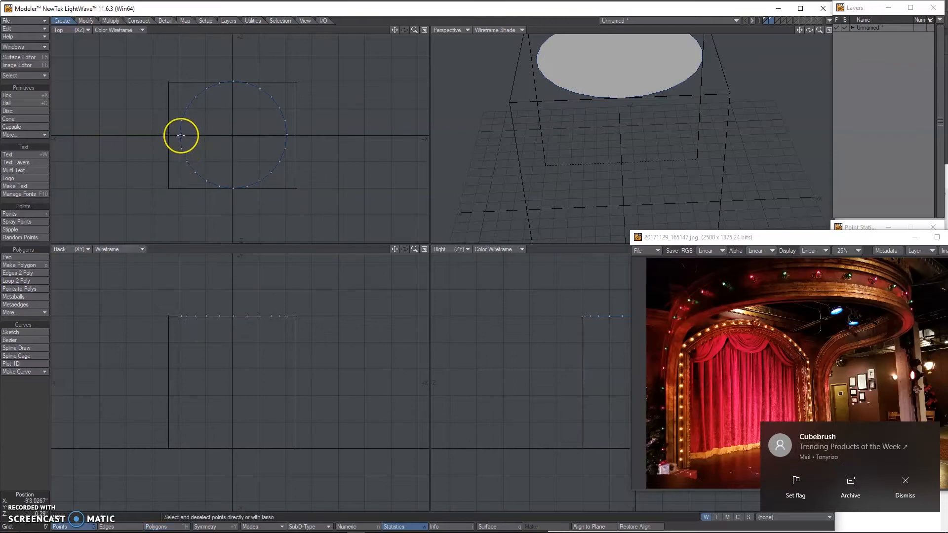
drag(180, 146, 196, 174)
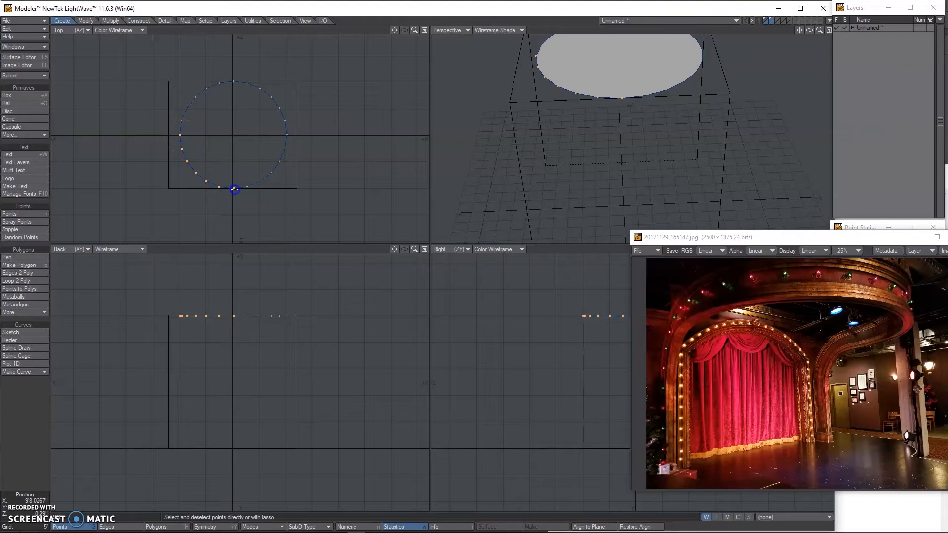
key(ctrl+p)
key(space)
key(space)
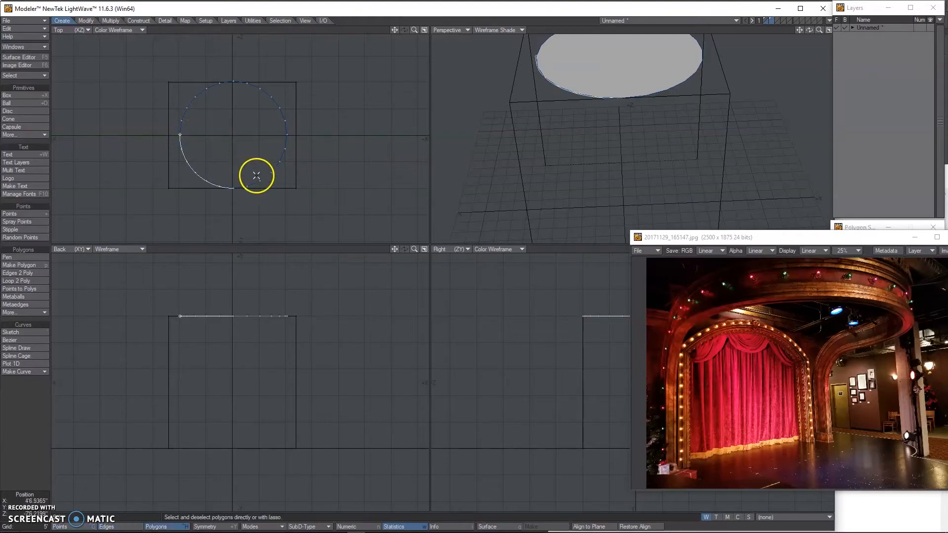
key(slash)
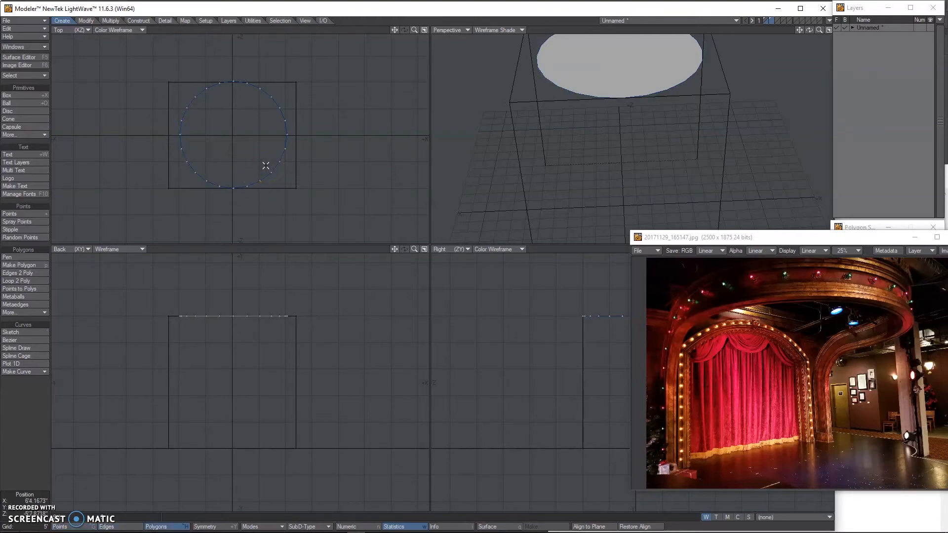
key(Delete)
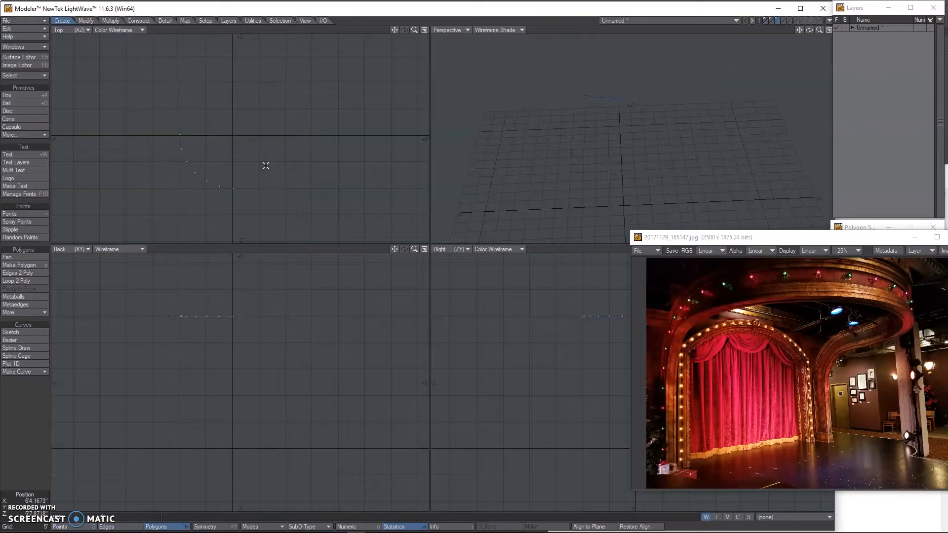
Step: Restore the upright disc on the second layer and remove the flat disc
key(u)
key(u)
click(267, 182)
key(Delete)
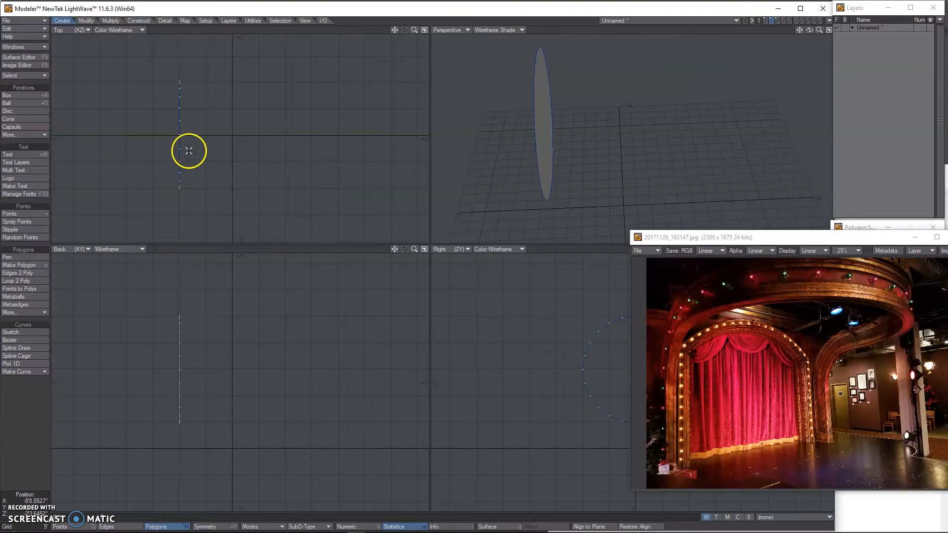
Step: Using the first curve as a background guide, make an open curve from the upright disc's upper-back quarter points and transfer it to the third layer
drag(669, 237, 788, 278)
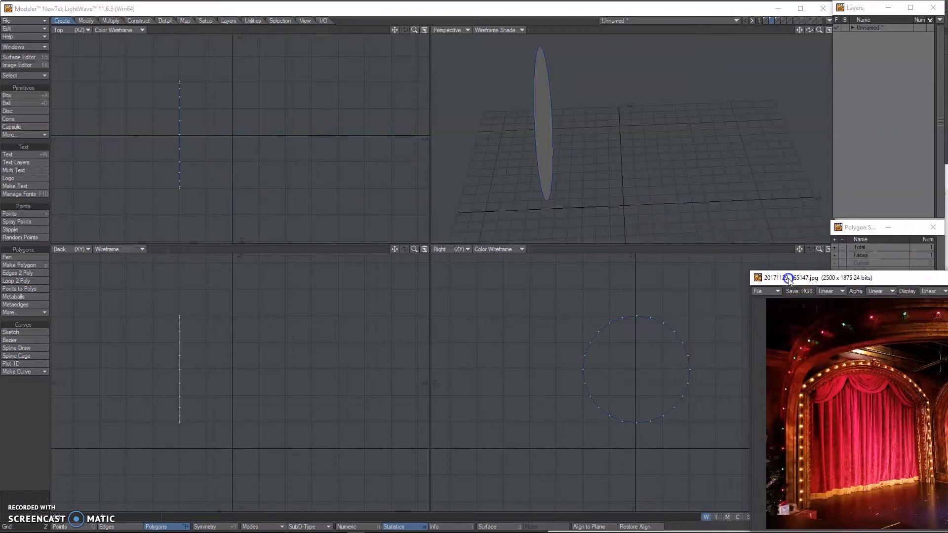
click(776, 22)
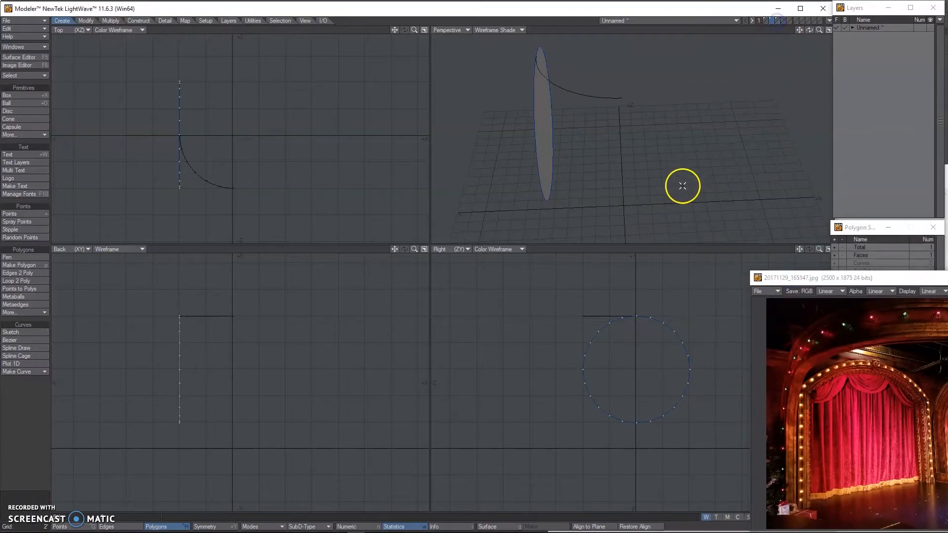
alt+drag(576, 110, 634, 132)
click(547, 85)
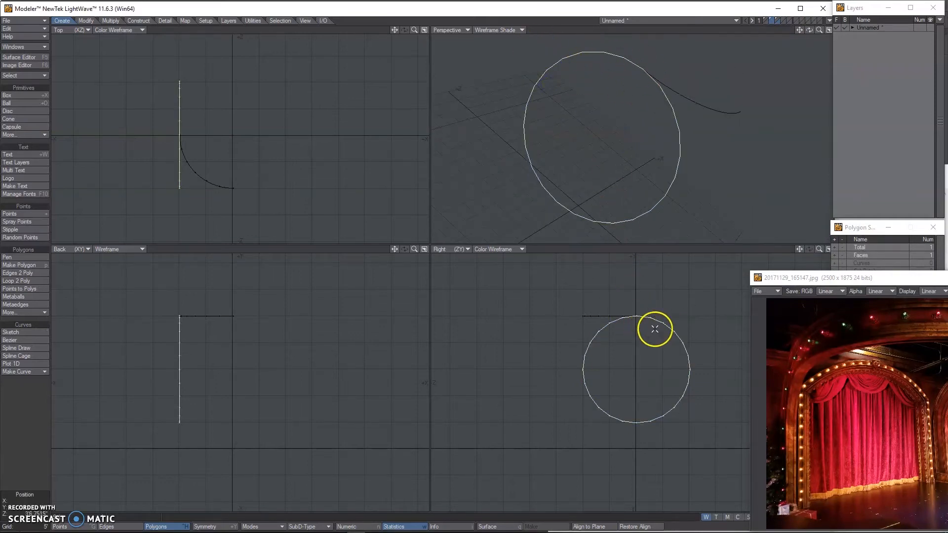
key(ctrl+g)
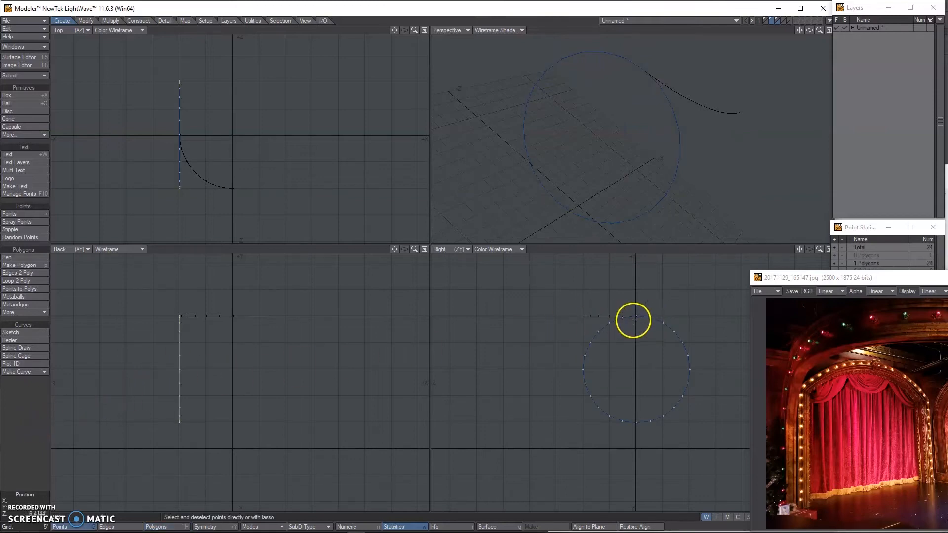
key(ctrl+h)
click(684, 345)
click(706, 318)
click(777, 21)
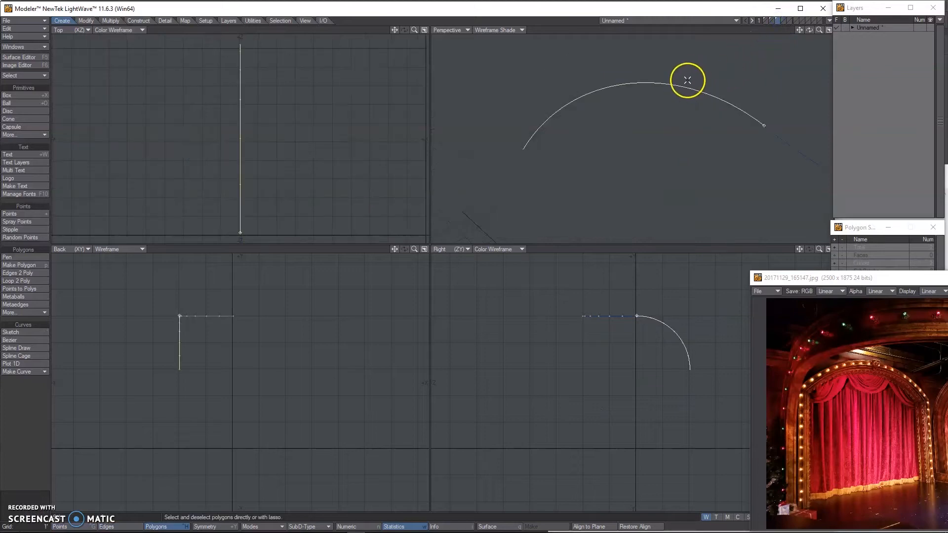
Step: Weld the end points of the two quarter curves where they meet on the third layer
alt+drag(713, 87, 645, 93)
click(628, 188)
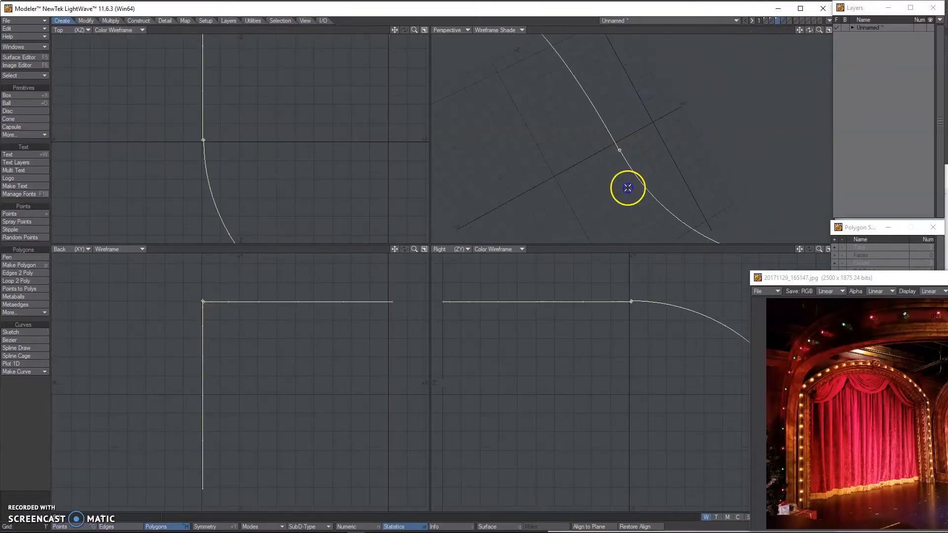
key(ctrl+g)
mouse_move(245, 129)
right_down()
mouse_move(197, 157)
mouse_move(218, 158)
right_up()
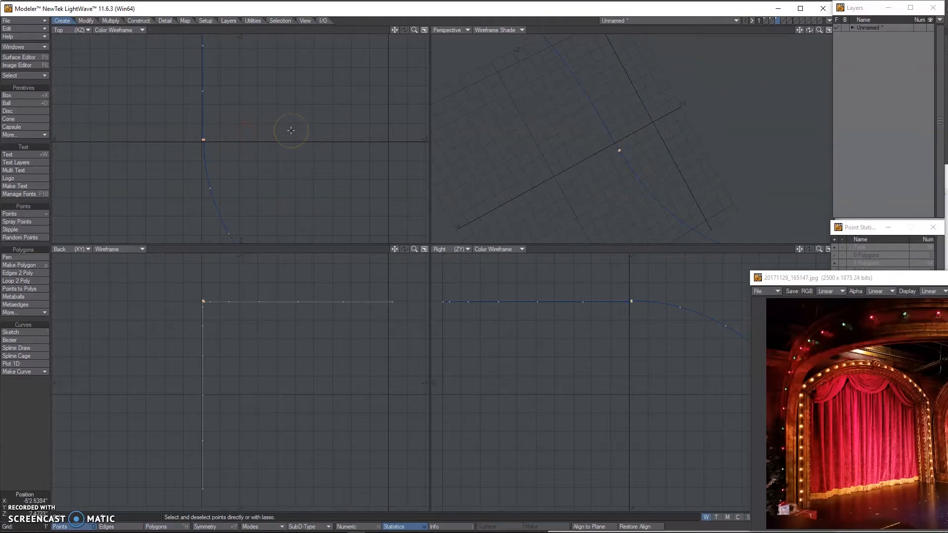
key(ctrl+w)
key(space)
key(space)
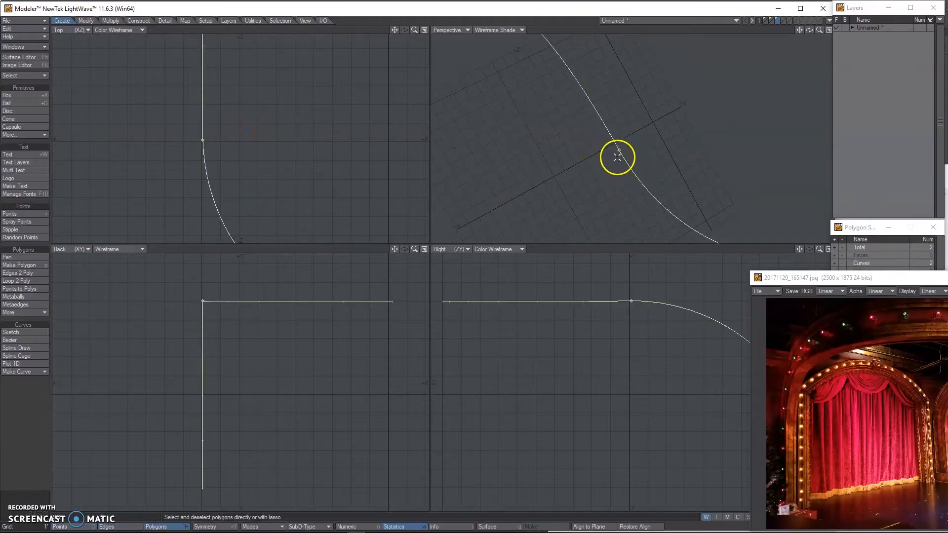
Step: Merge the two welded quarter curves into one continuous curve and deselect it
key(a)
alt+drag(673, 189, 690, 138)
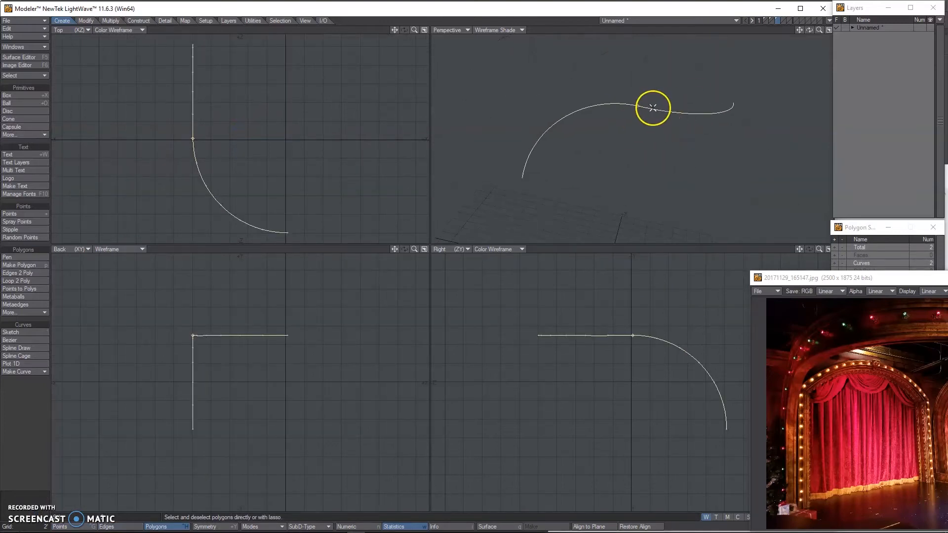
key(shift+z)
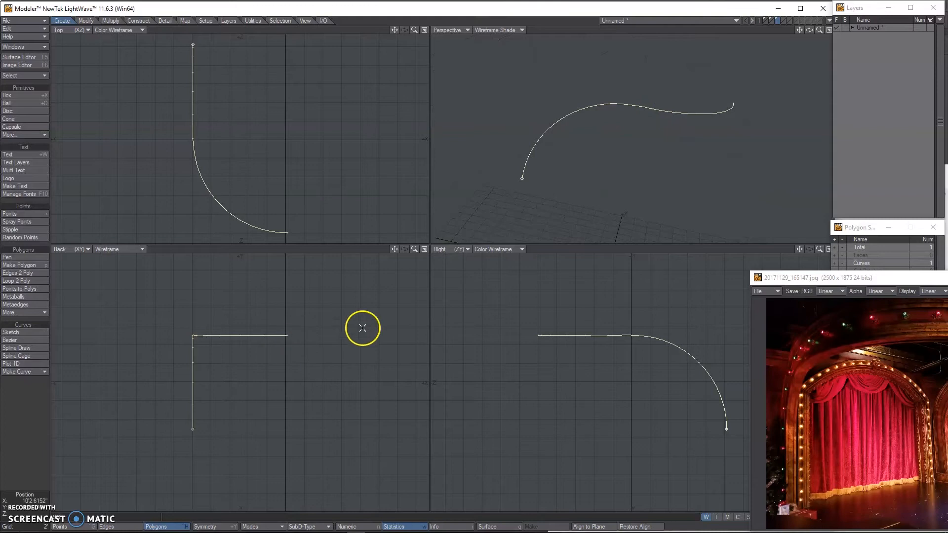
click(20, 420)
alt+shift+drag(612, 146, 684, 118)
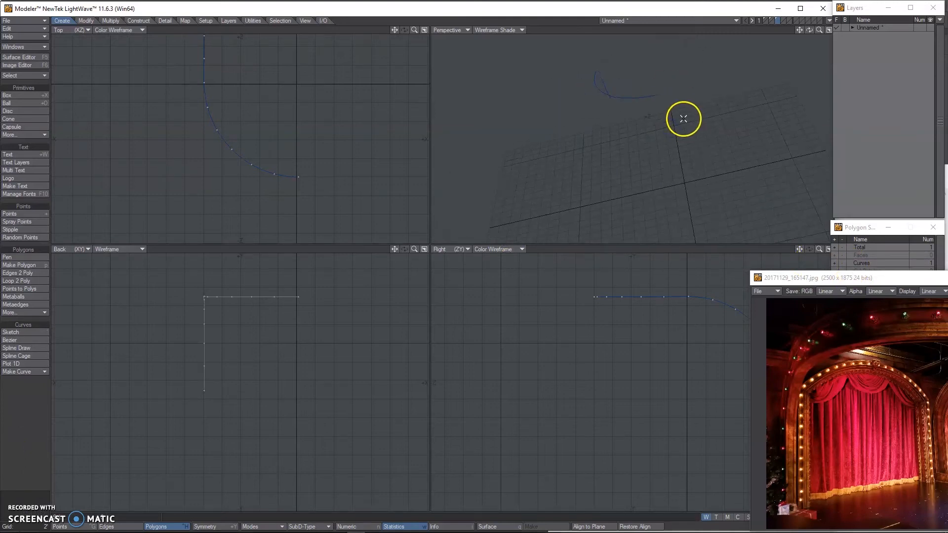
Step: Switch to Photoshop and measure the width of the column base beside the curtain arch in the reference photo
key(alt+Tab)
key(alt+Tab)
key(alt+Tab)
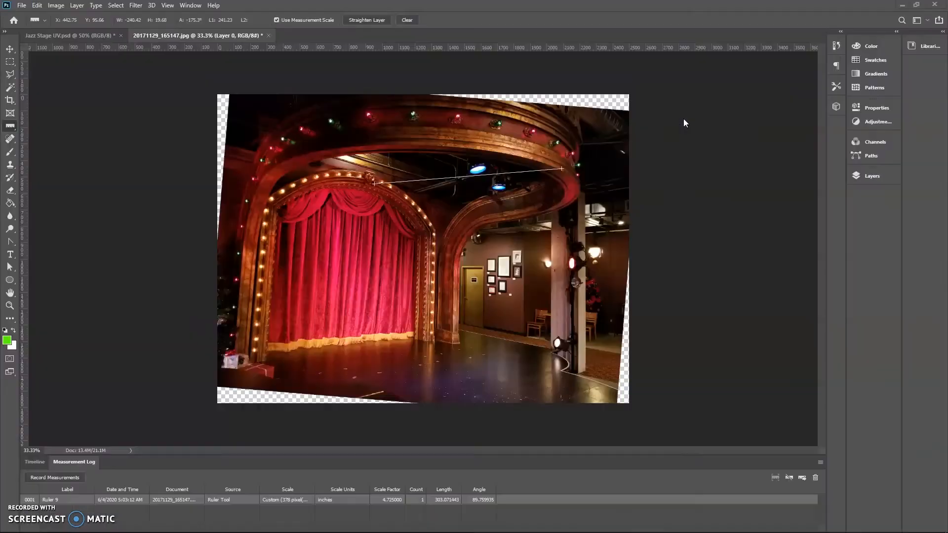
drag(561, 169, 462, 347)
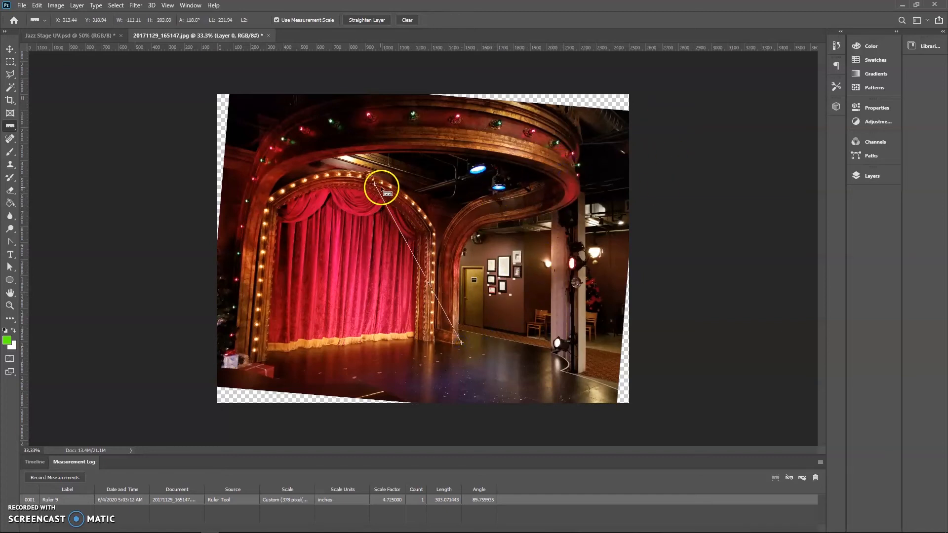
drag(453, 345, 460, 344)
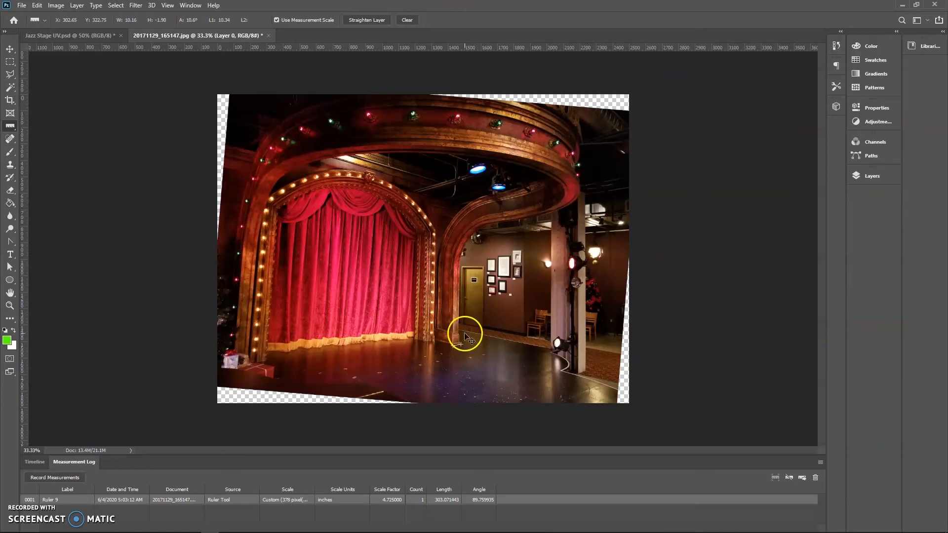
key(ctrl+plus)
key(ctrl+plus)
scroll(539, 374, down, 5)
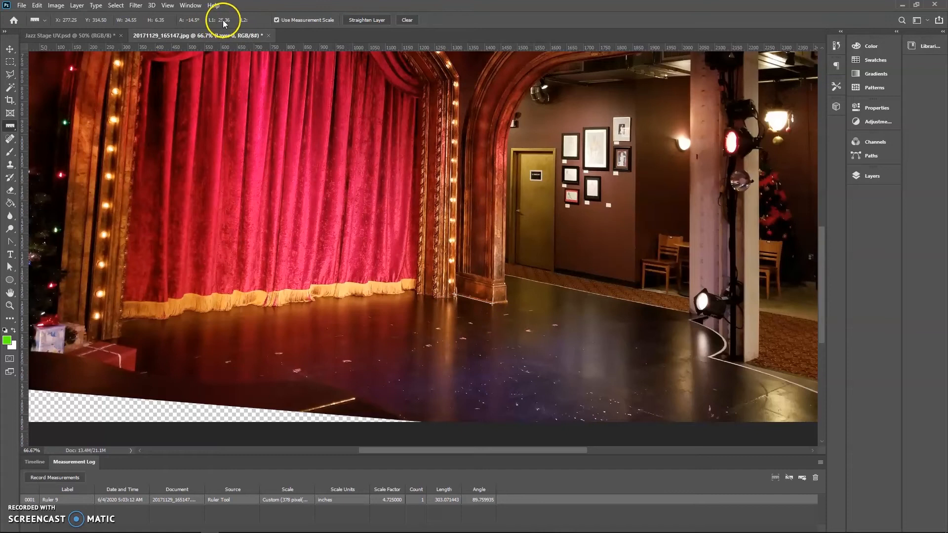
Step: Return to LightWave Modeler and create a flat 2' × 2' box on the fourth layer near the curve's front end, with the curve as background
click(900, 5)
click(431, 7)
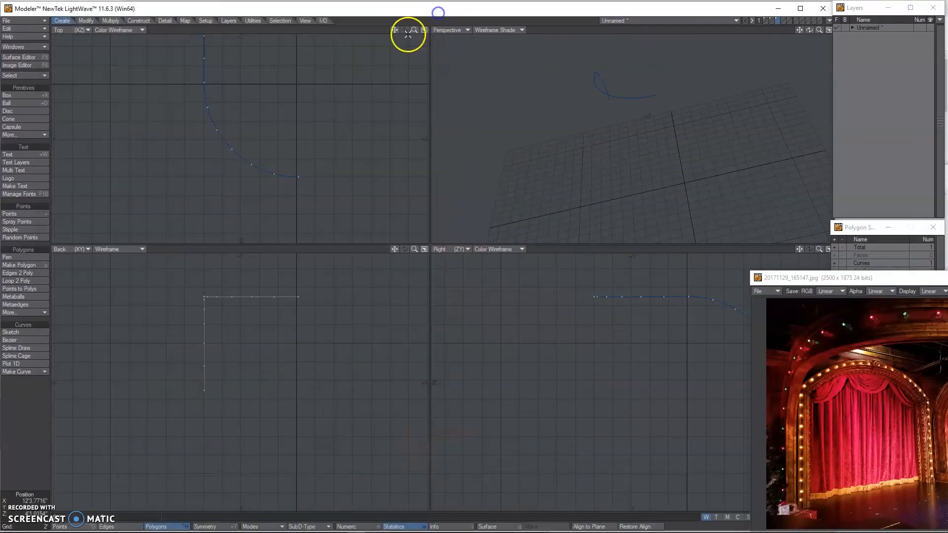
click(783, 20)
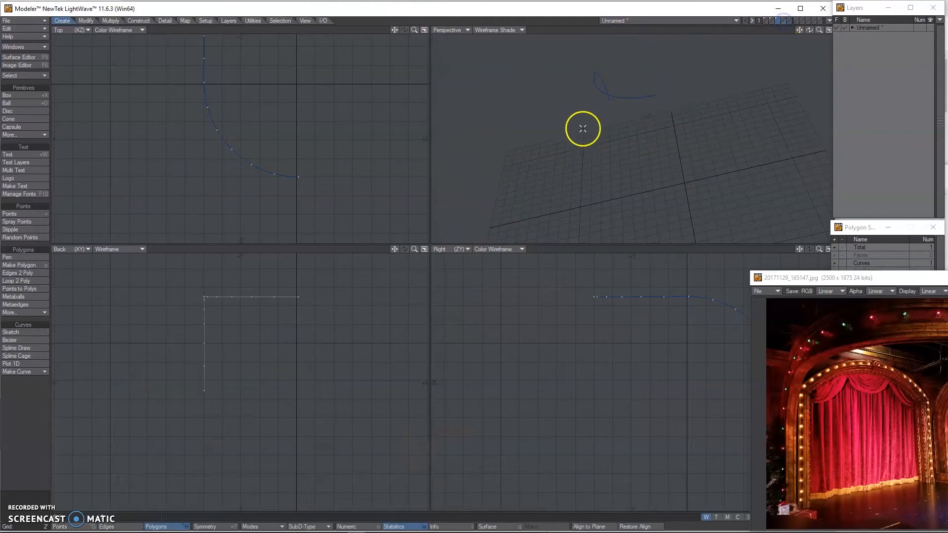
key(shift+x)
drag(299, 155, 315, 199)
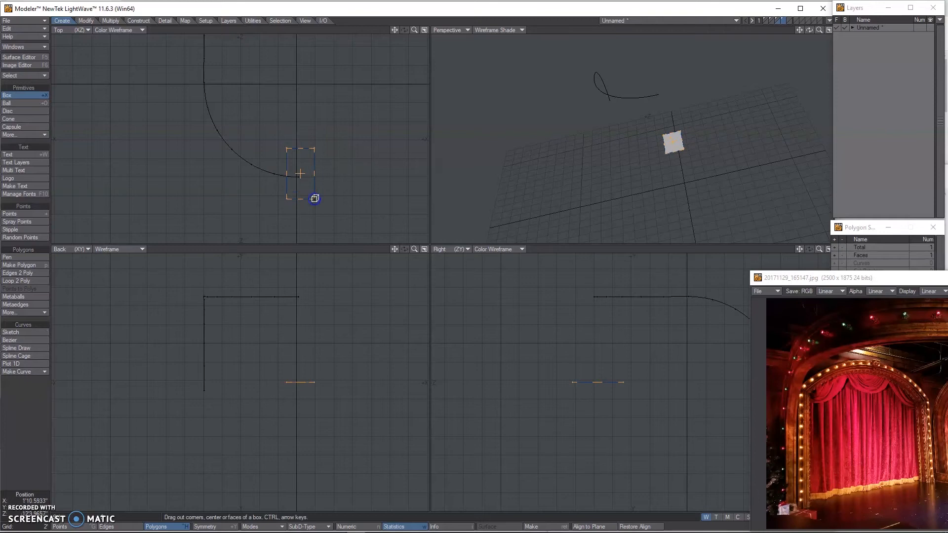
key(n)
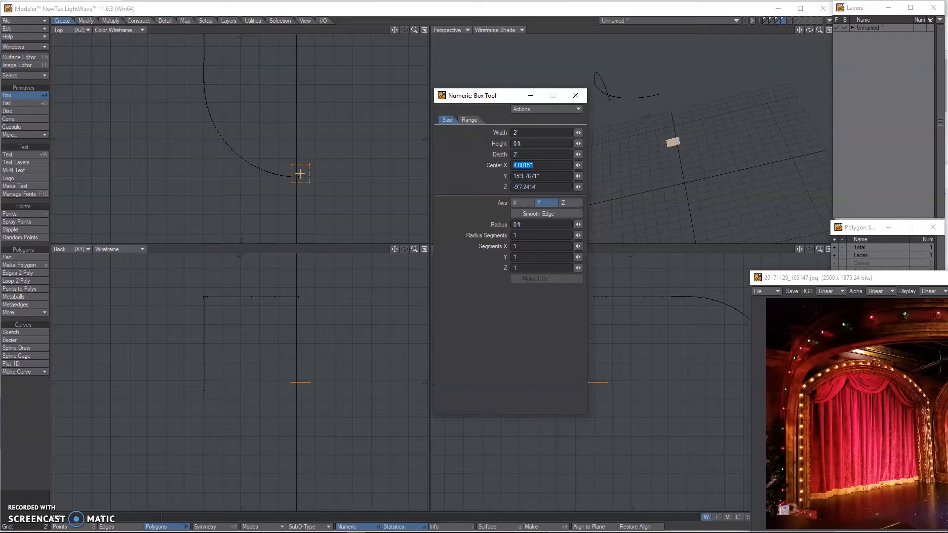
click(576, 95)
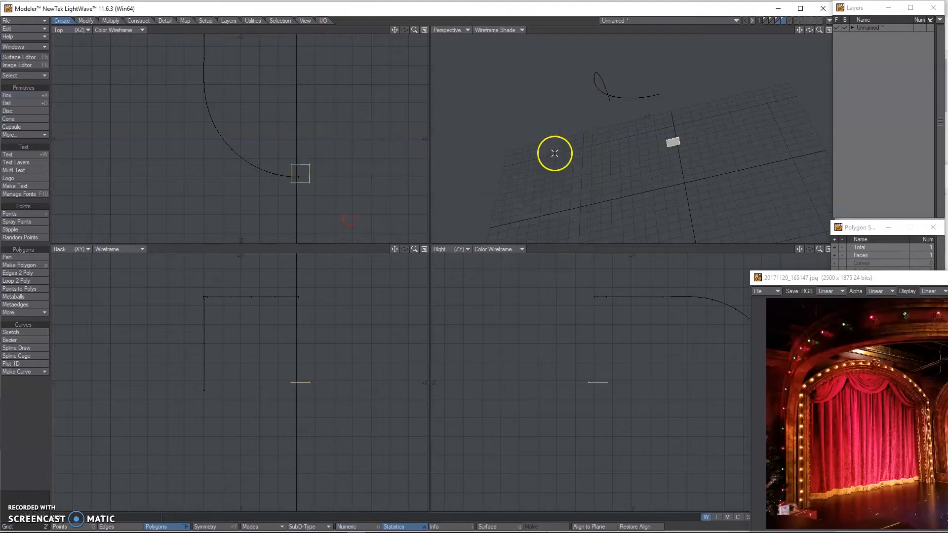
Step: Turn on the display of polygon normals and swap the foreground and background layers to check which end the curve starts from
key(d)
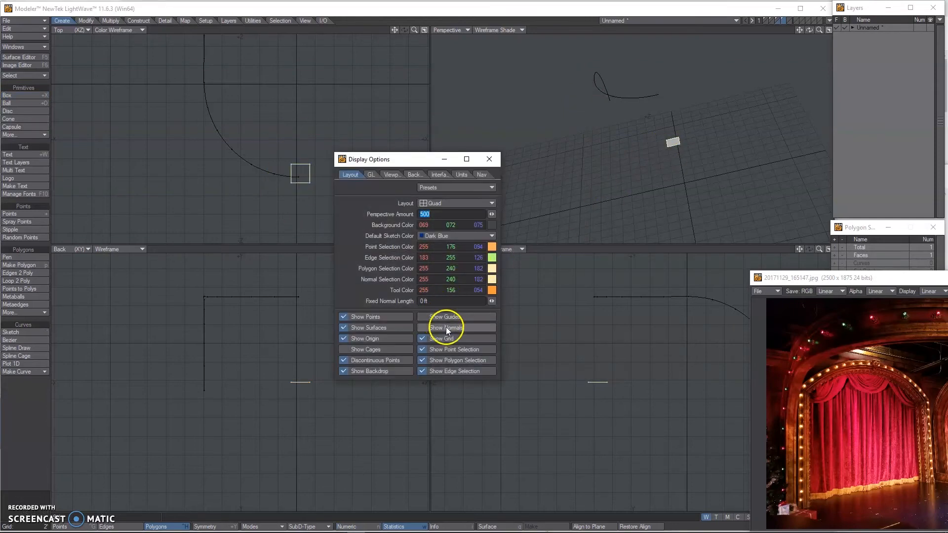
click(489, 159)
key(apostrophe)
drag(635, 101, 657, 99)
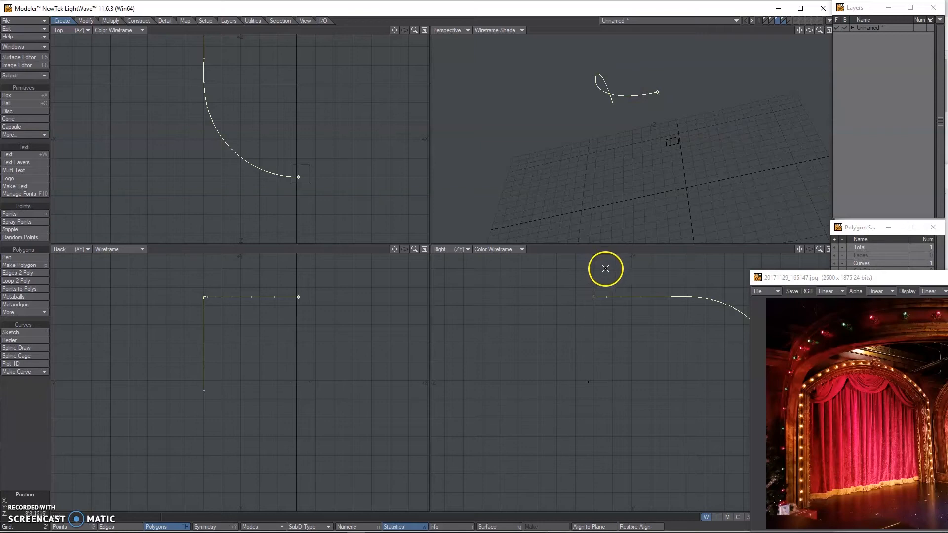
key(apostrophe)
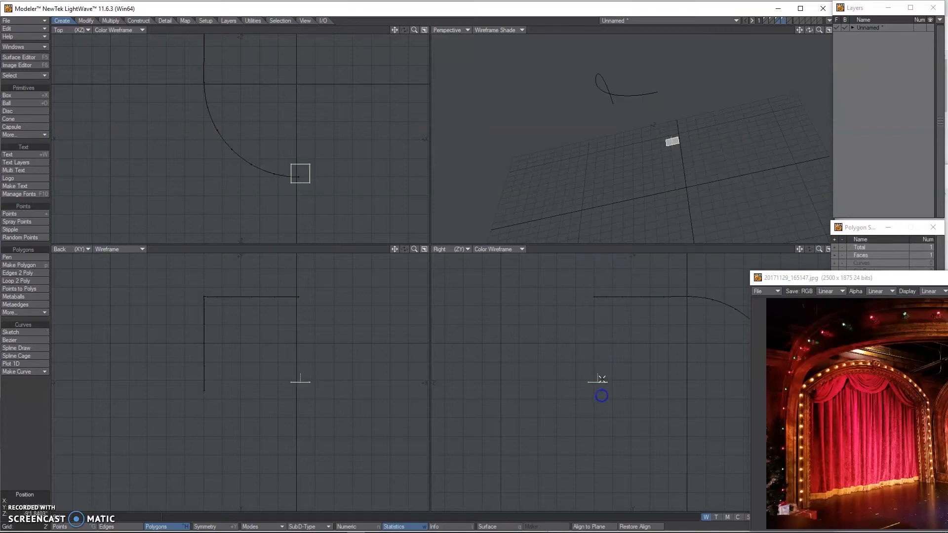
Step: Move the square up to the curve's front end and rotate it upright there
key(t)
drag(602, 379, 598, 293)
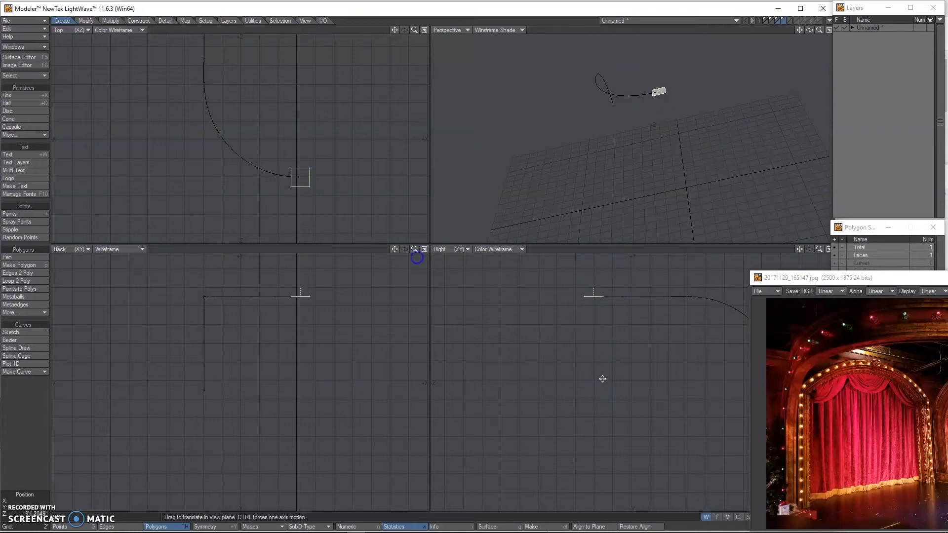
key(r)
key(r)
key(r)
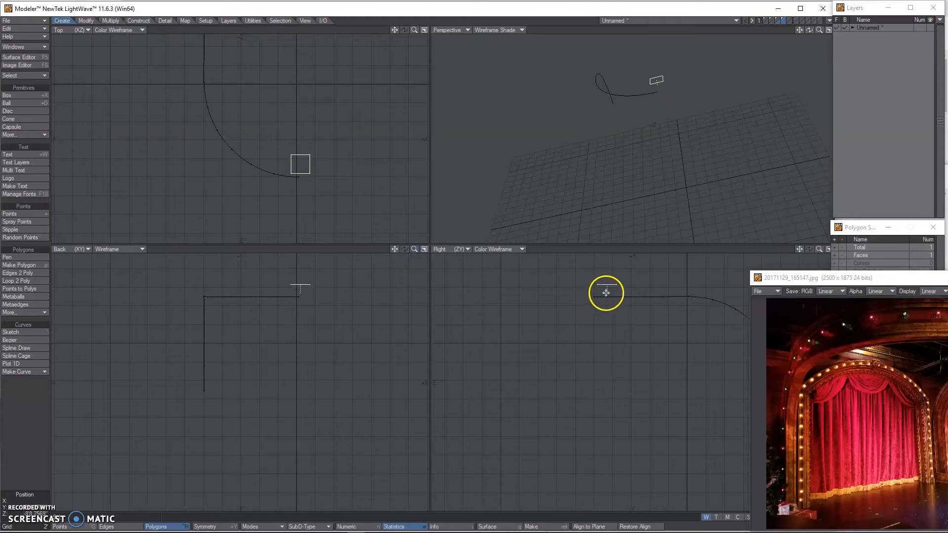
drag(621, 286, 600, 296)
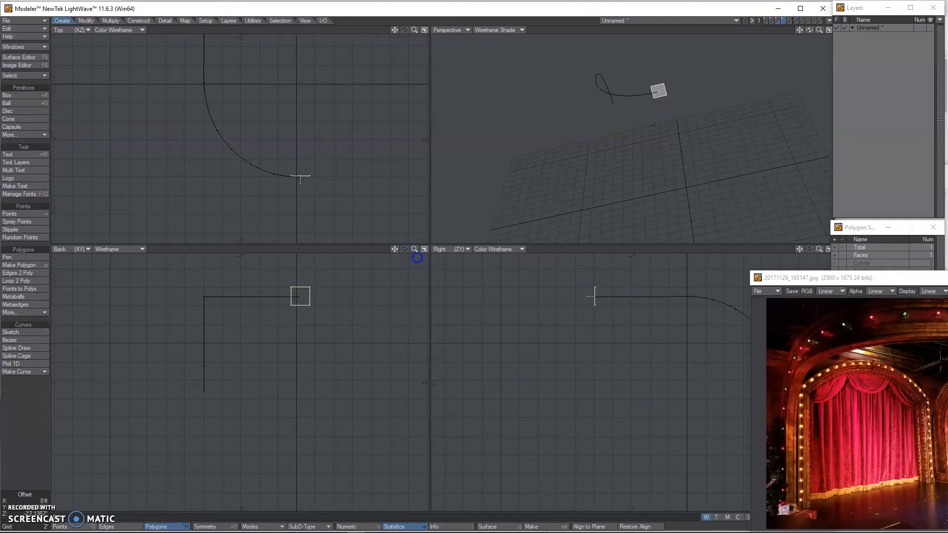
Step: Turn the square 90° so it stands across the curve, centre it on the curve's start point, and check the alignment
key(shift+a)
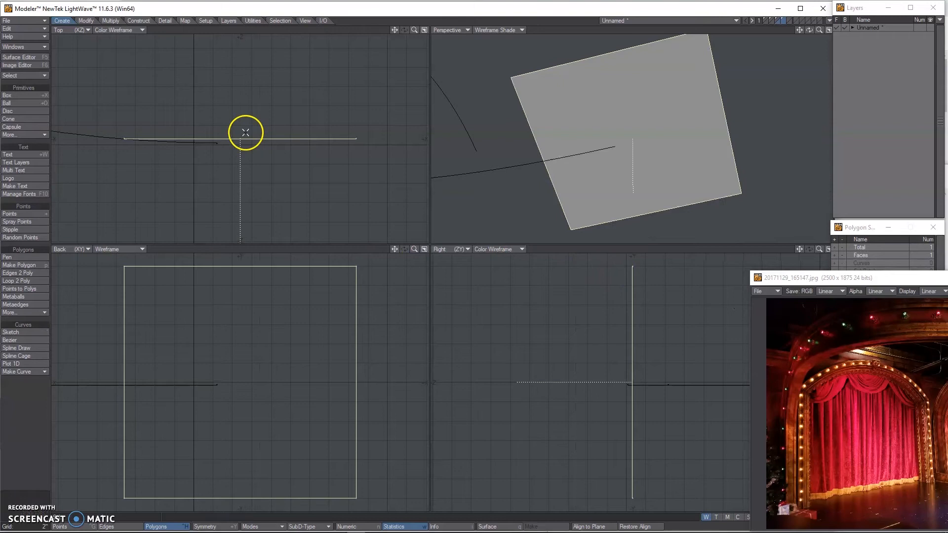
key(r)
key(r)
key(r)
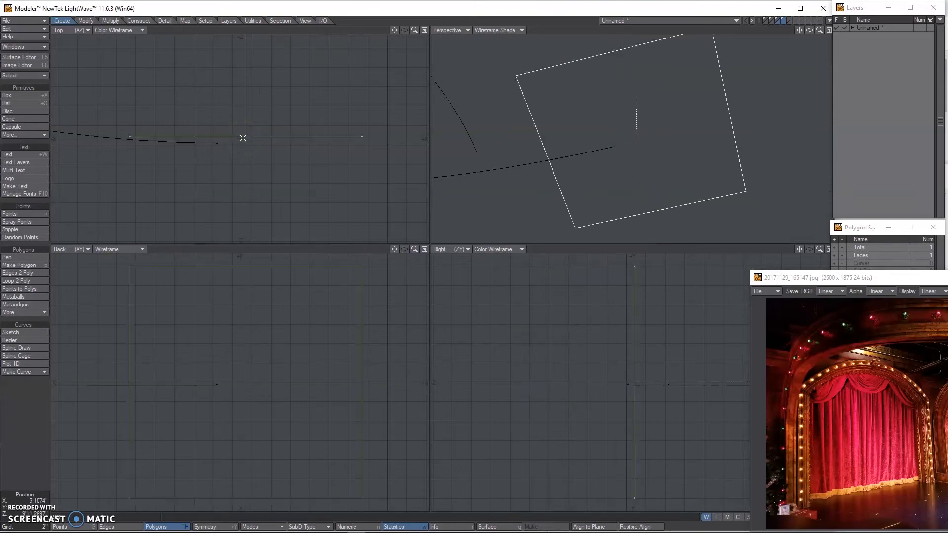
key(t)
drag(263, 138, 236, 140)
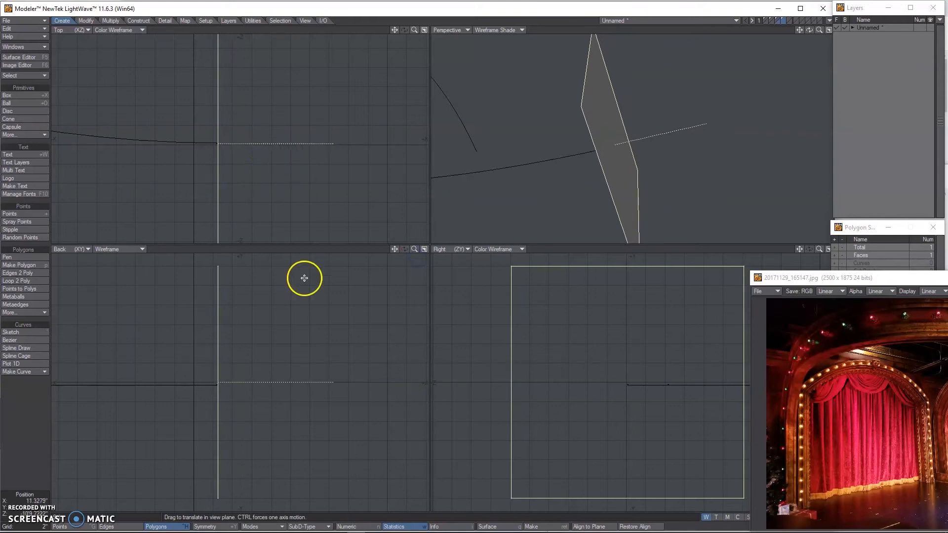
drag(273, 351, 273, 354)
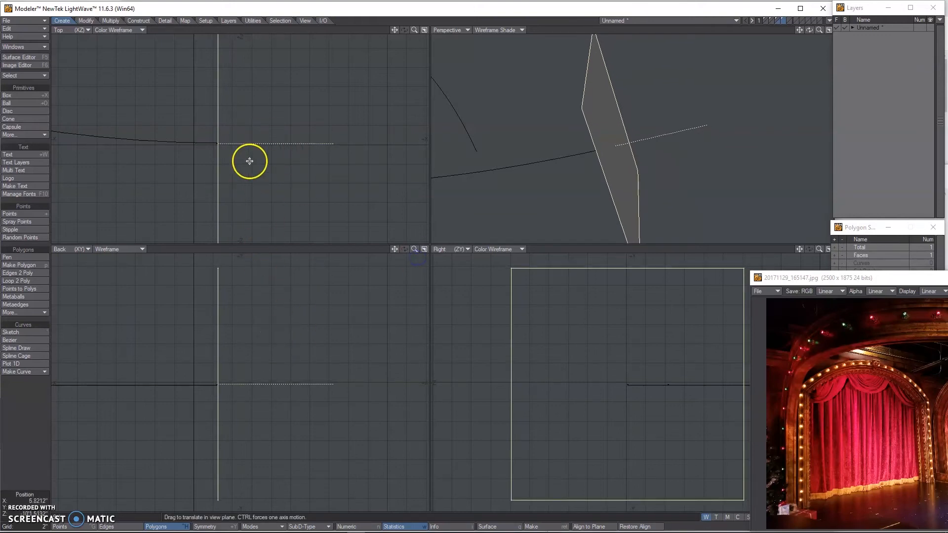
click(227, 143)
click(205, 145)
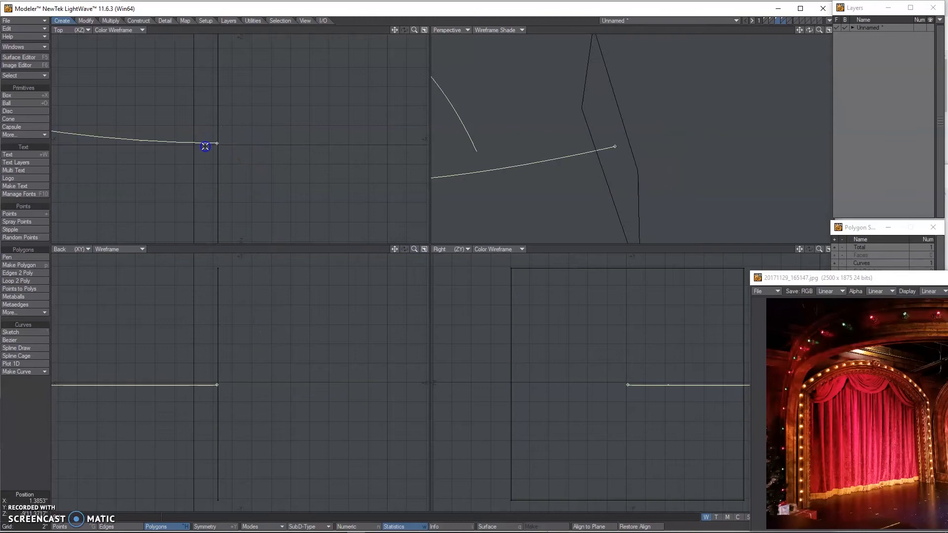
key(apostrophe)
click(218, 269)
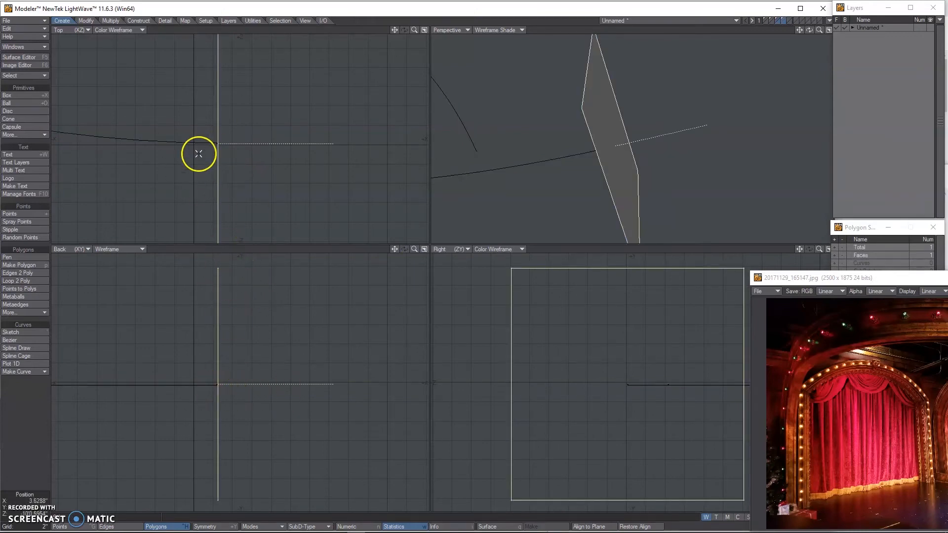
Step: Rail-extrude the square along the background curve with 20 uniform-length segments, oriented, without Align to Start, and compare it with the reference photo
key(a)
ctrl+alt+drag(514, 142, 485, 142)
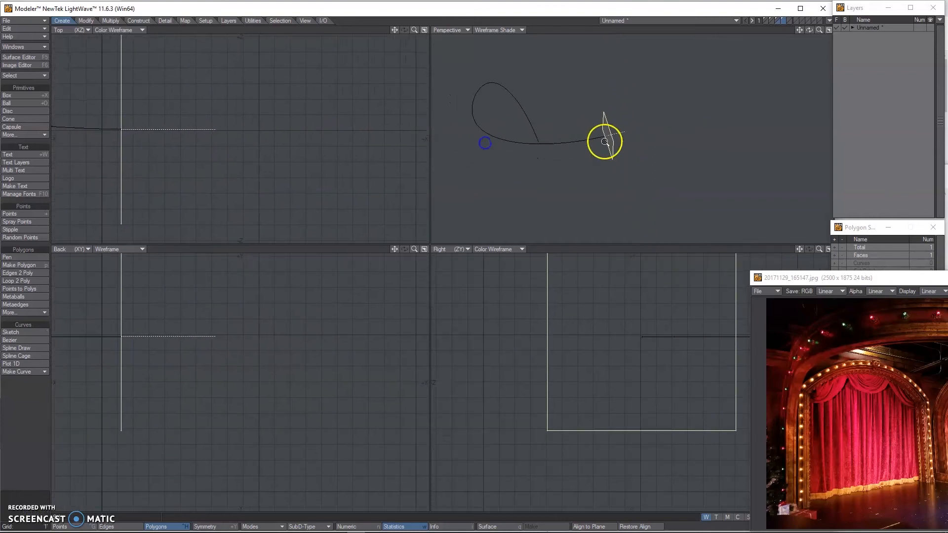
ctrl+alt+drag(281, 140, 219, 157)
alt+drag(535, 144, 592, 140)
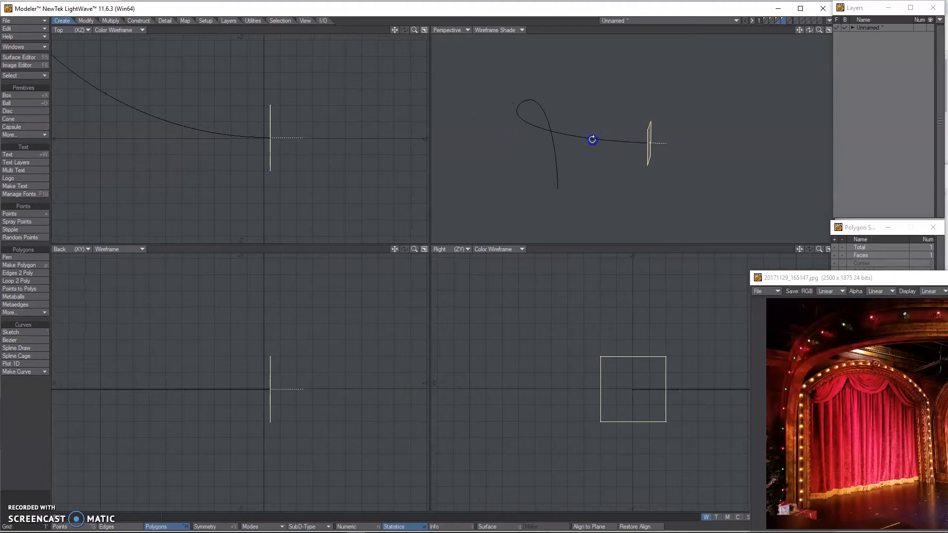
key(ctrl+r)
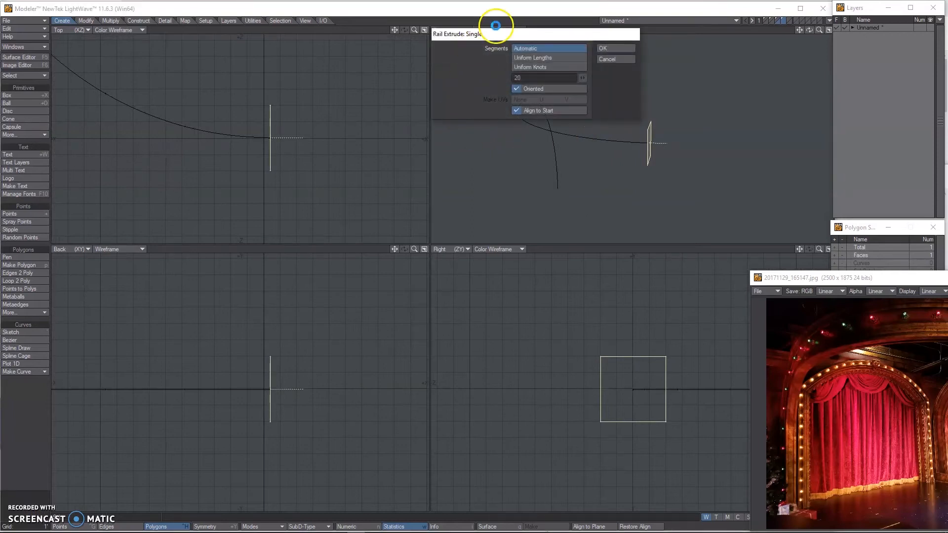
click(544, 112)
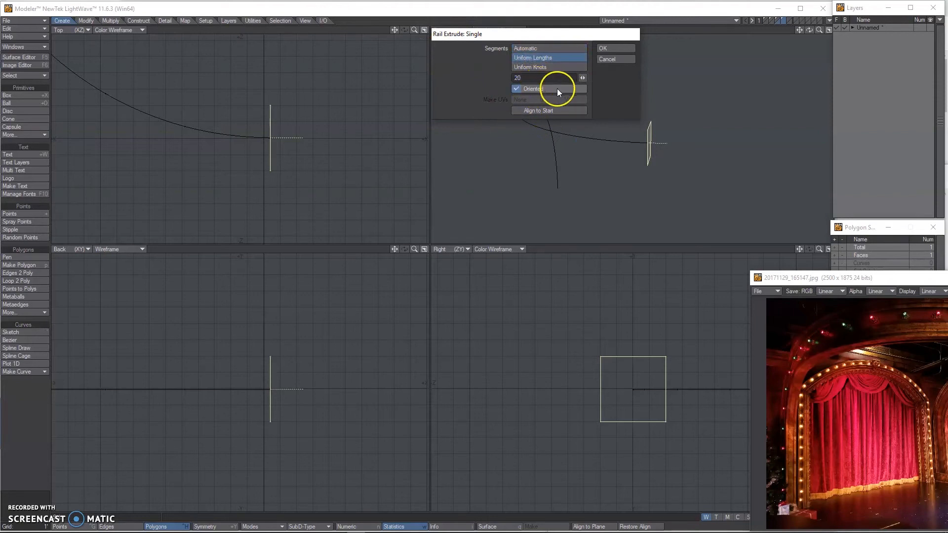
click(606, 49)
alt+drag(550, 127, 724, 173)
key(a)
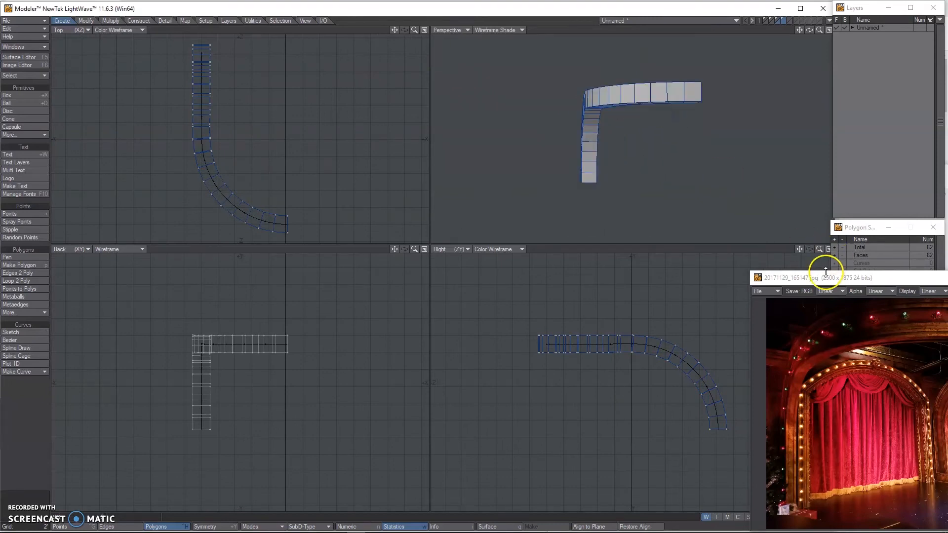
drag(828, 277, 233, 109)
alt+drag(606, 108, 616, 123)
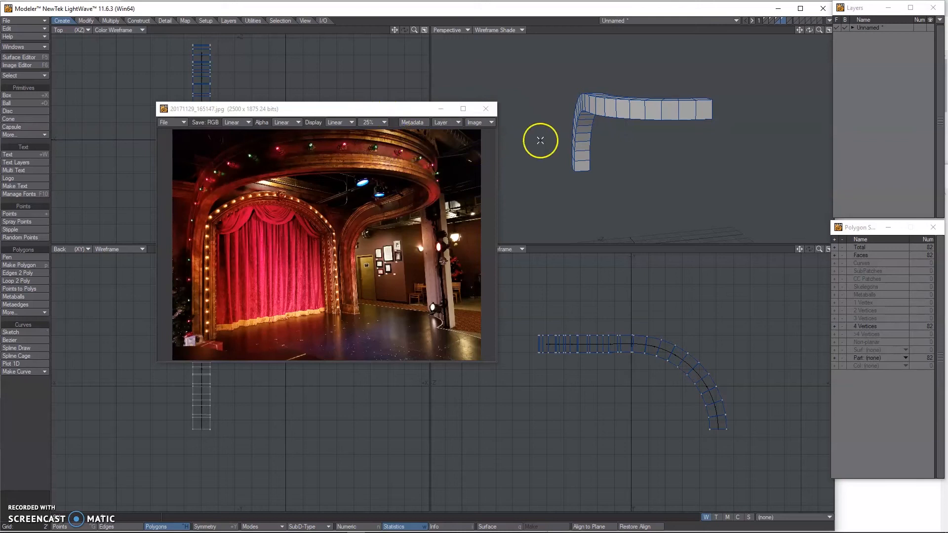
click(412, 112)
drag(411, 113, 907, 363)
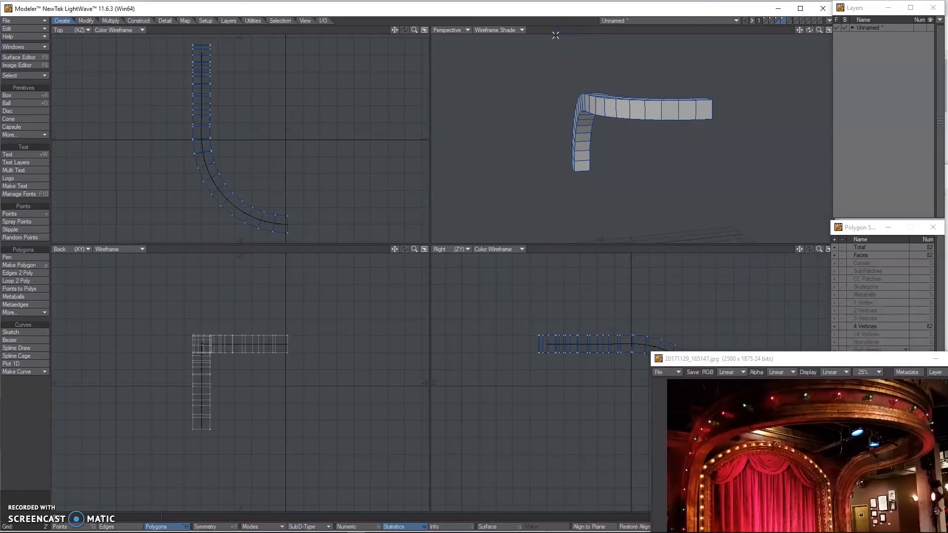
Step: Undo the rail extrusion and move the profile's two lower points down to make a tall rectangle
key(u)
key(shift+a)
scroll(612, 326, down, 3)
alt+drag(597, 335, 489, 322)
key(ctrl+g)
mouse_move(572, 323)
right_down()
mouse_move(505, 314)
mouse_move(591, 326)
right_up()
key(t)
drag(568, 328, 567, 362)
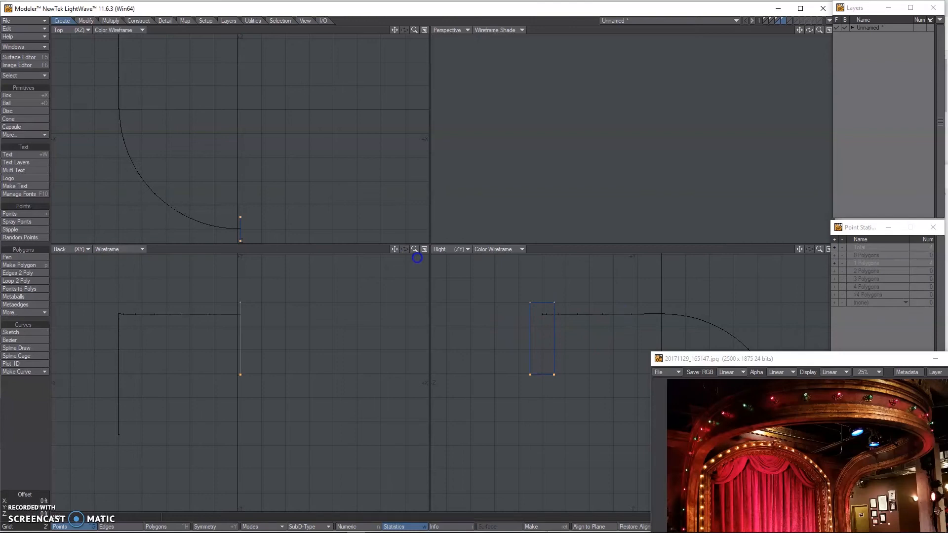
click(30, 465)
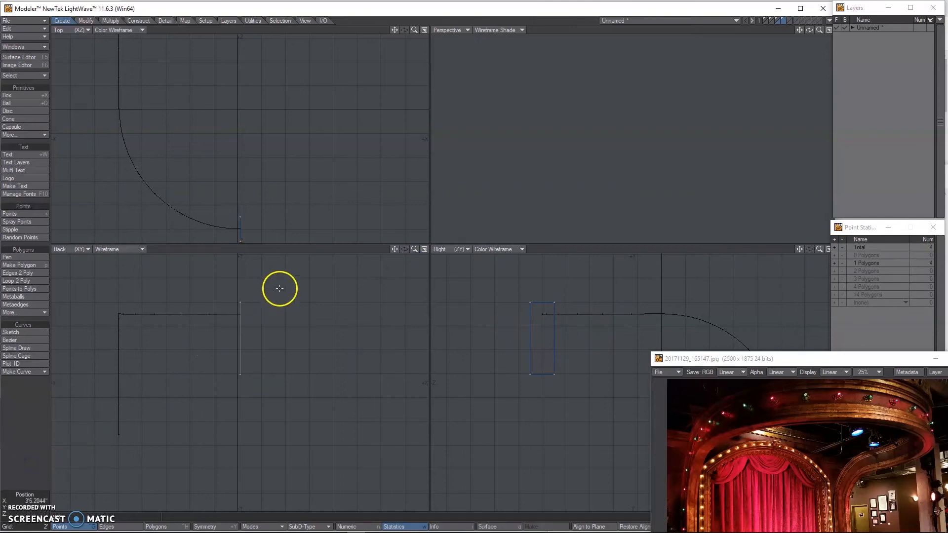
Step: Try to rail-extrude the tall profile along the curve with 20 uniform-length segments, inspect its shape and undo it
key(ctrl+r)
click(602, 48)
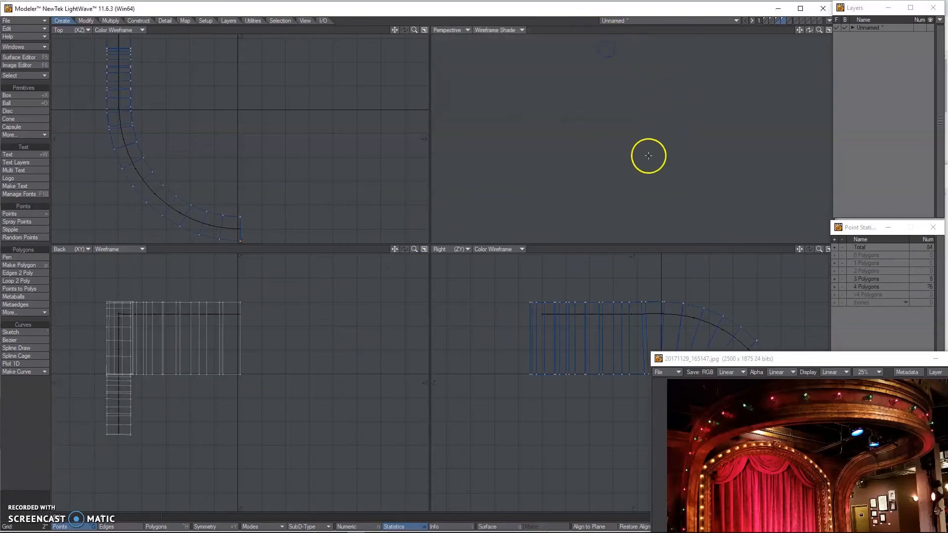
key(a)
alt+drag(680, 143, 705, 112)
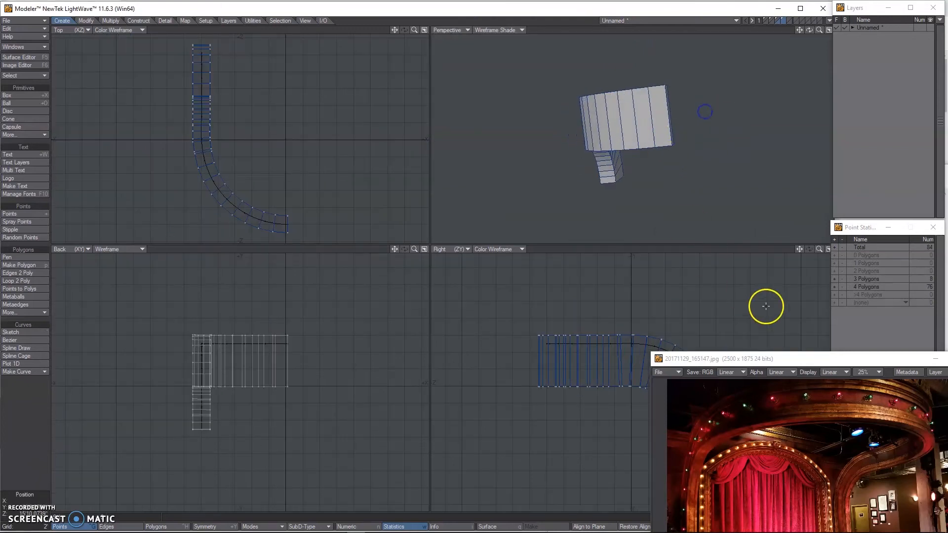
alt+drag(686, 170, 692, 132)
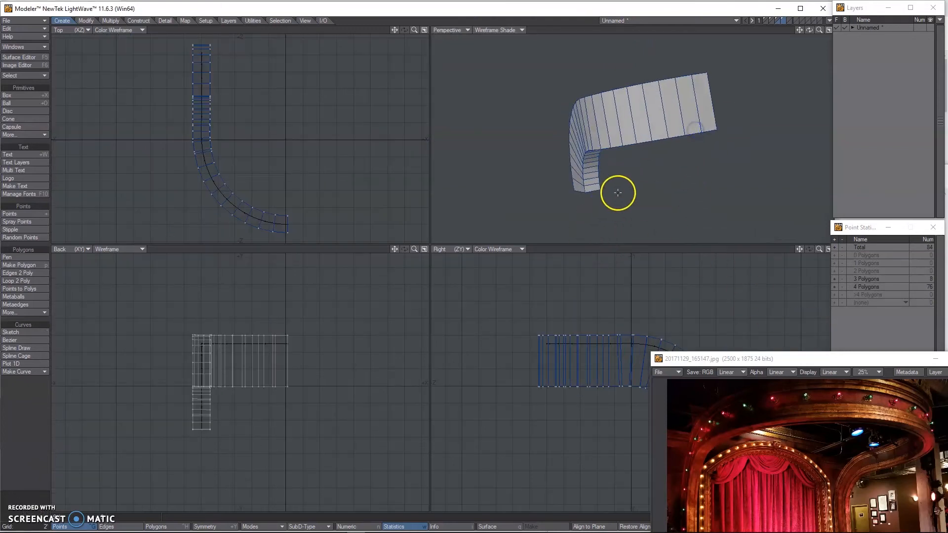
key(ctrl+z)
Step: Raise the profile's two lower points slightly and rail-extrude it along the curve with 20 uniform-length segments
mouse_move(568, 370)
right_down()
mouse_move(529, 364)
mouse_move(571, 376)
right_up()
key(t)
drag(547, 369, 547, 356)
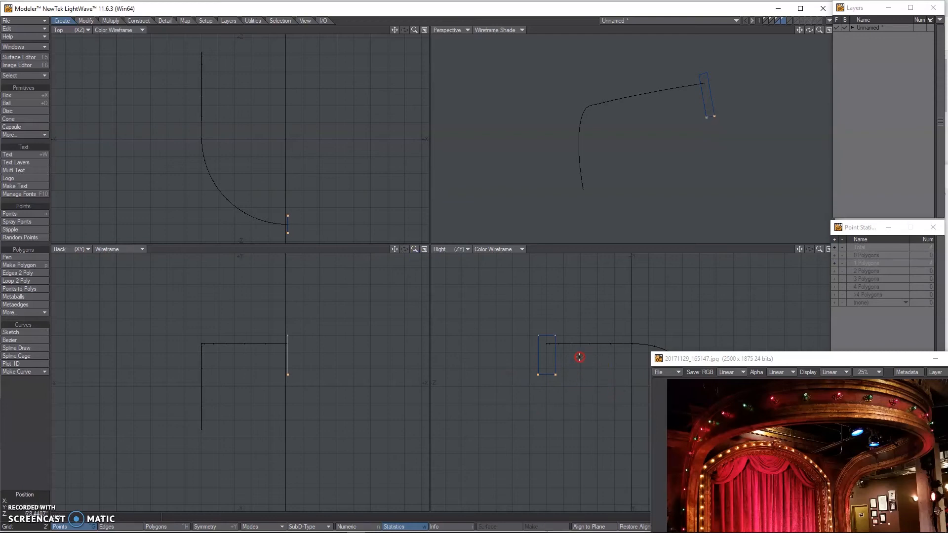
key(ctrl+r)
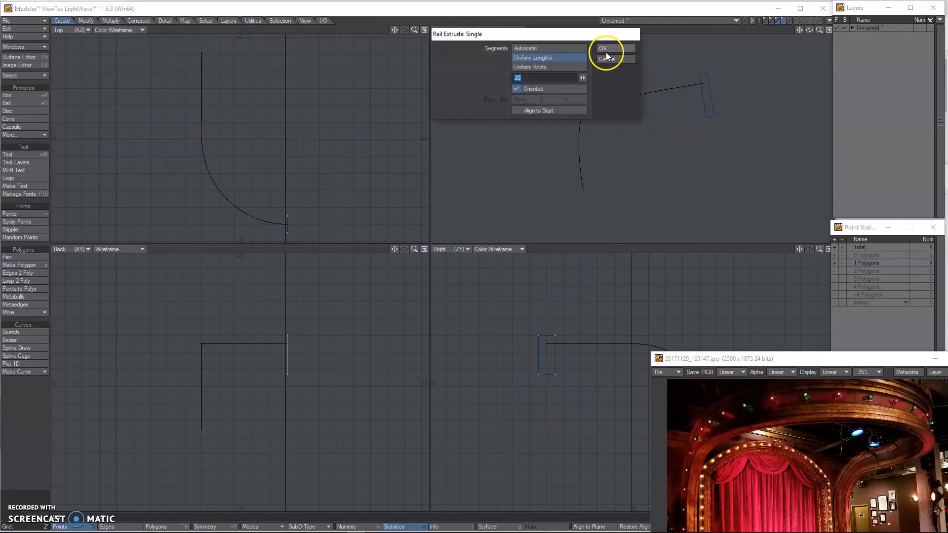
click(606, 51)
alt+drag(672, 95, 705, 176)
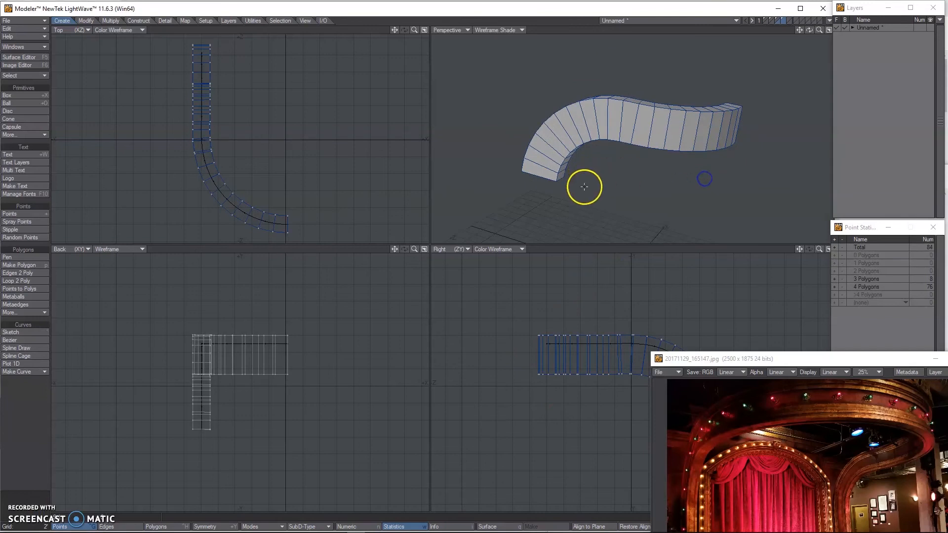
Step: Flatten the points at the canopy's lower end to one level and move the reference photo out of the way
right_drag(218, 427, 199, 453)
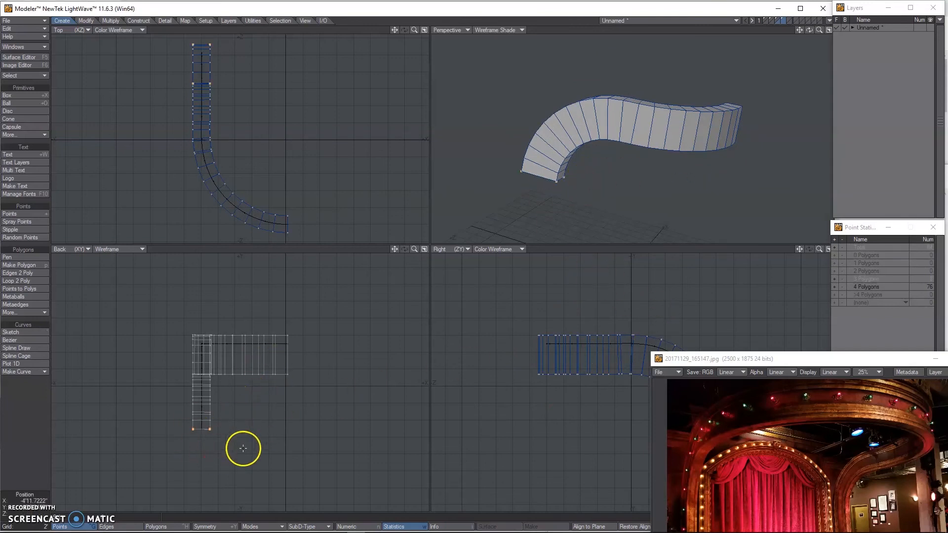
key(shift+a)
key(h)
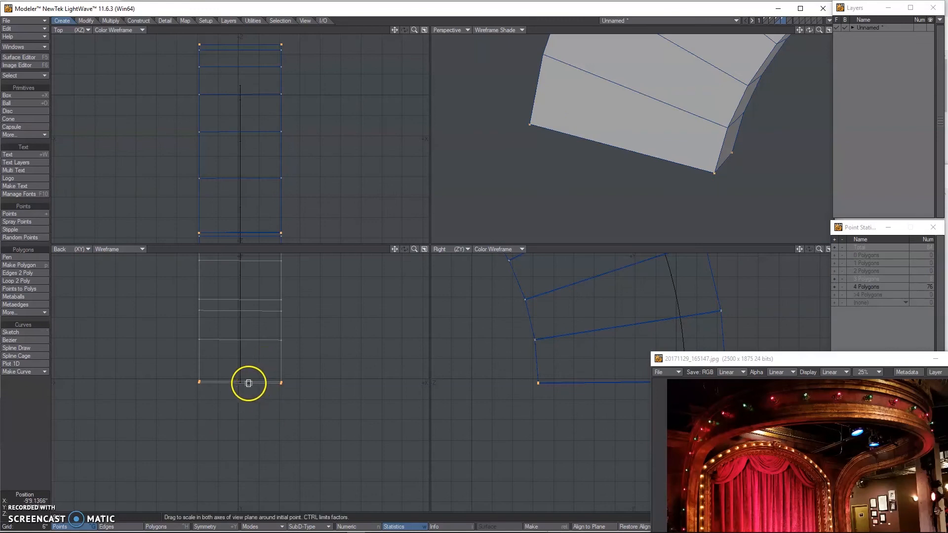
click(244, 383)
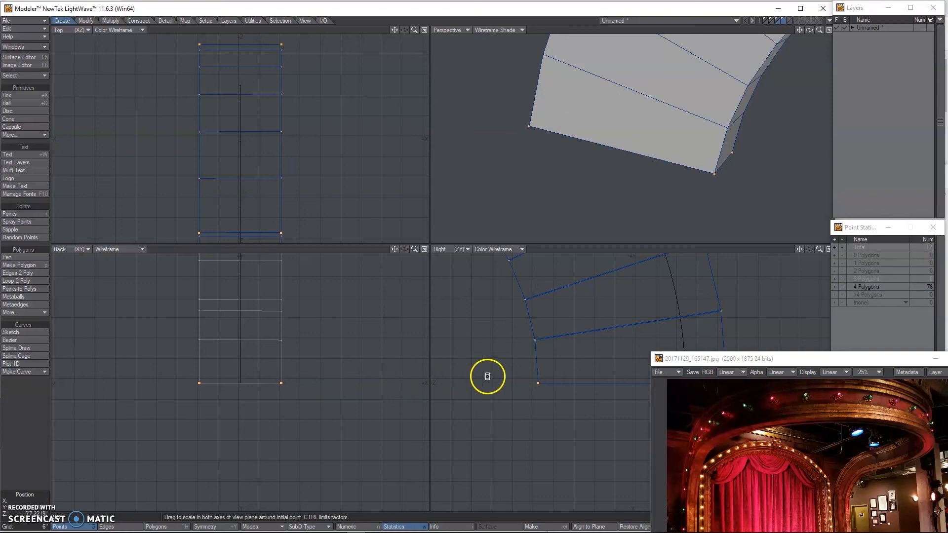
drag(704, 360, 842, 390)
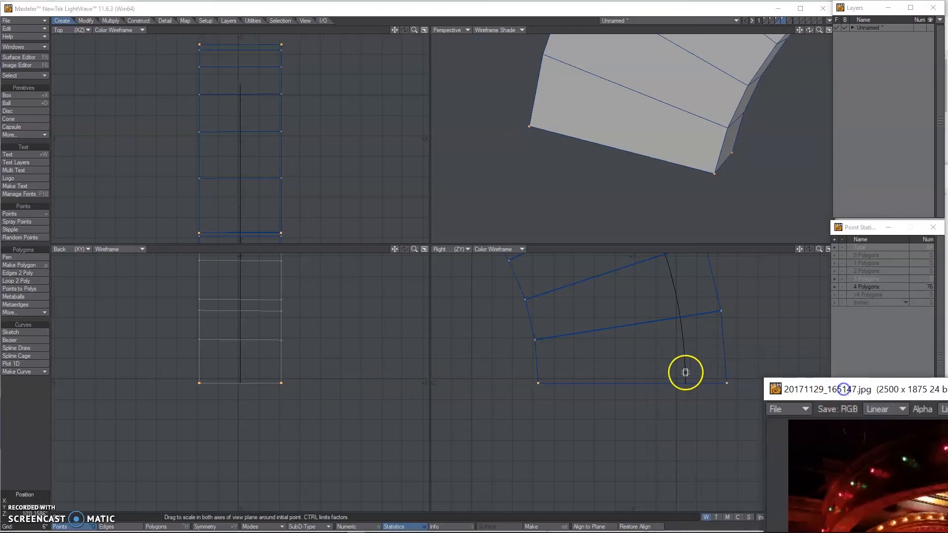
click(37, 427)
Step: Extend the canopy's lower end face straight down and set its height to the ground plane to form the leg
key(ctrl+h)
click(621, 377)
key(e)
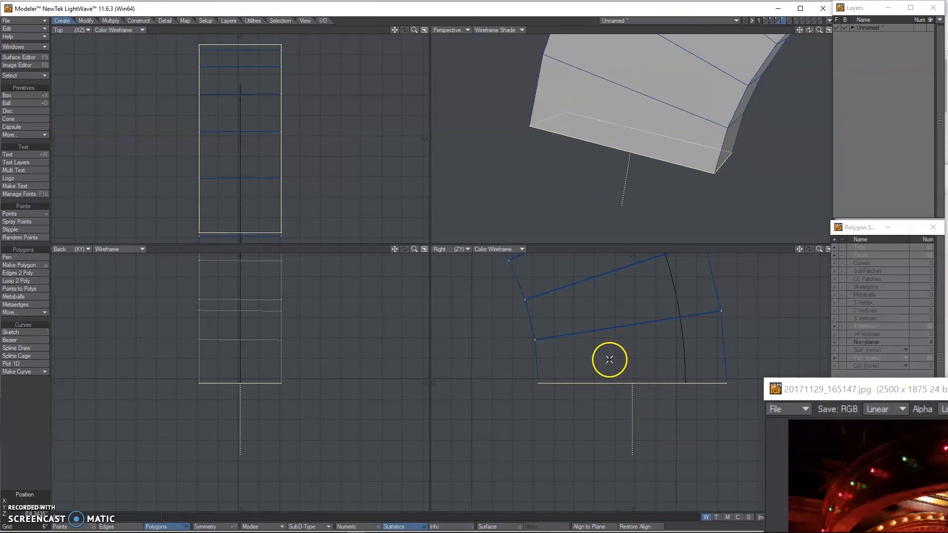
key(t)
middle_drag(633, 355, 633, 393)
key(ctrl+v)
click(554, 48)
click(611, 48)
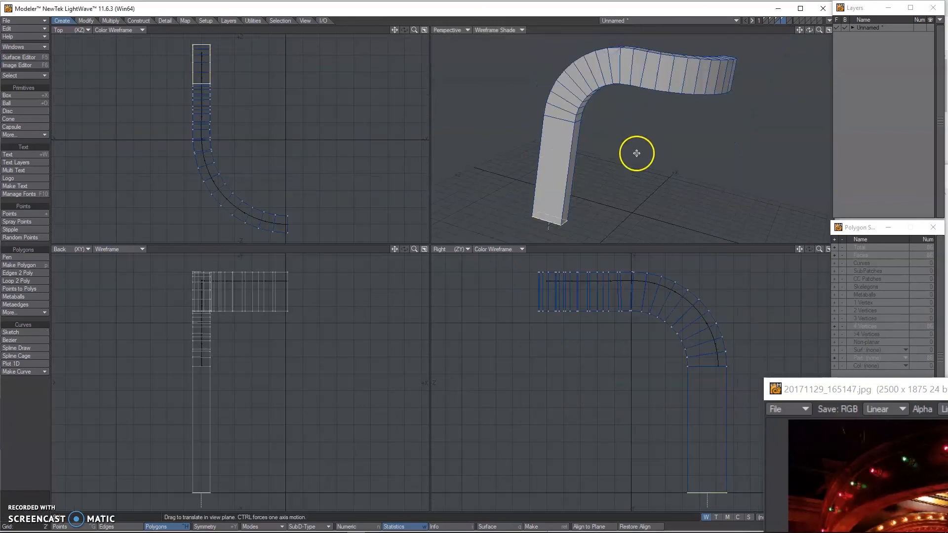
click(28, 457)
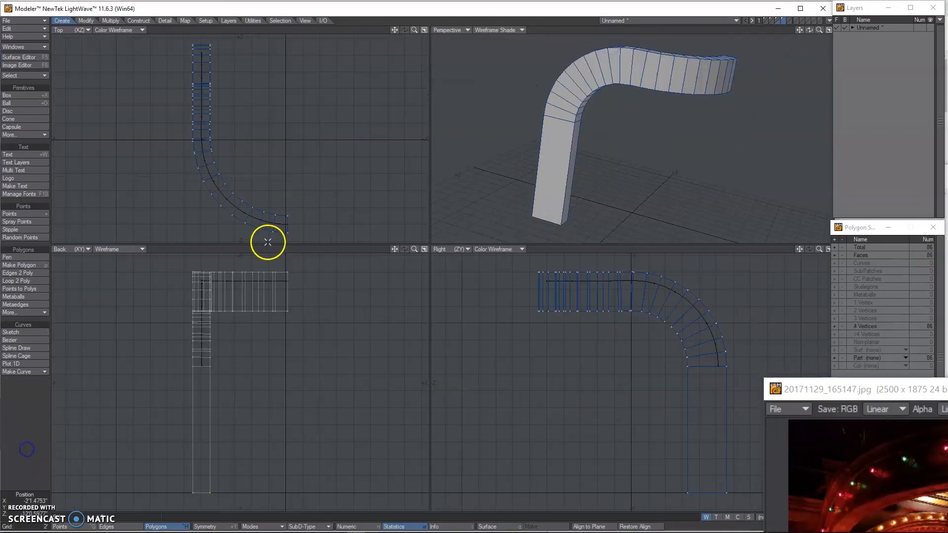
Step: Select the end face at the front of the canopy and set its X position to the centre line
right_drag(281, 226, 327, 226)
key(ctrl+v)
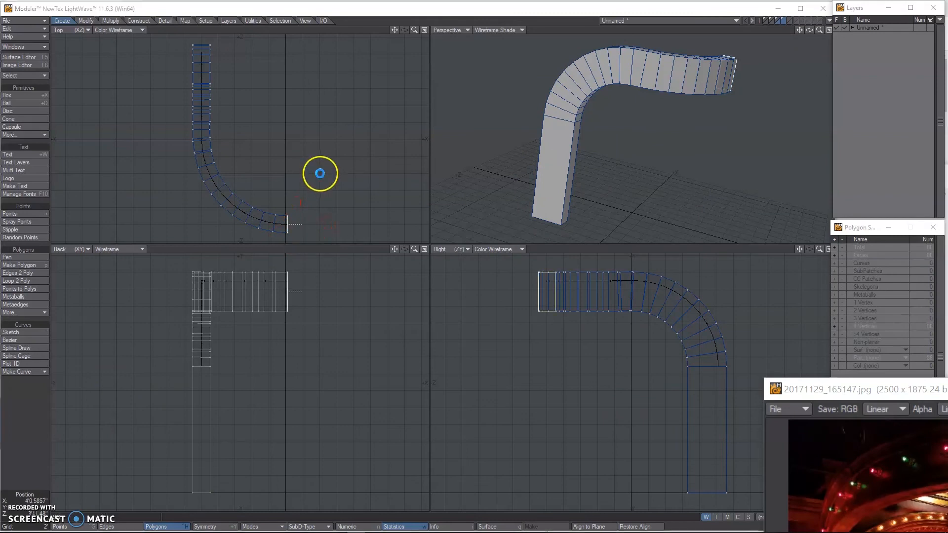
click(529, 48)
click(611, 48)
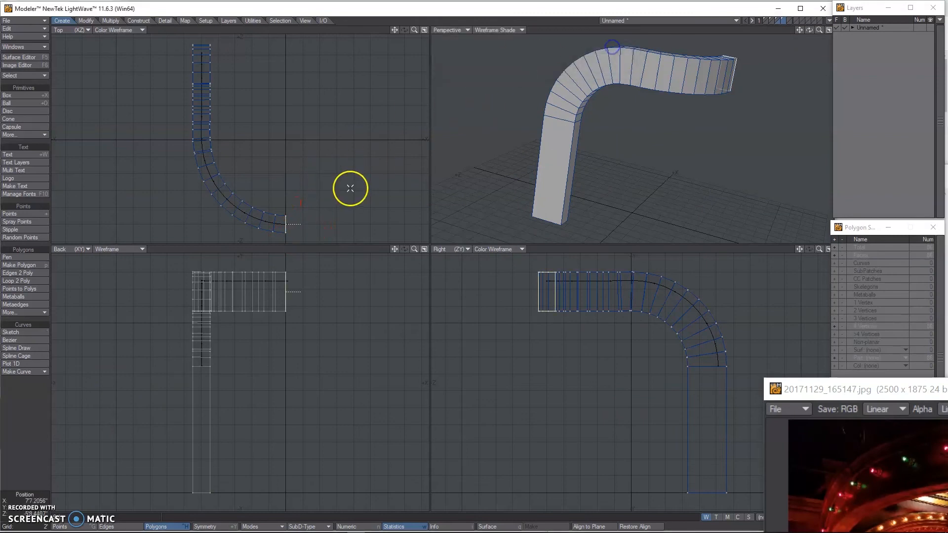
Step: Mirror the half canopy across the X axis about 0 ft with merged points and inspect the full arch
click(349, 182)
key(shift+v)
key(n)
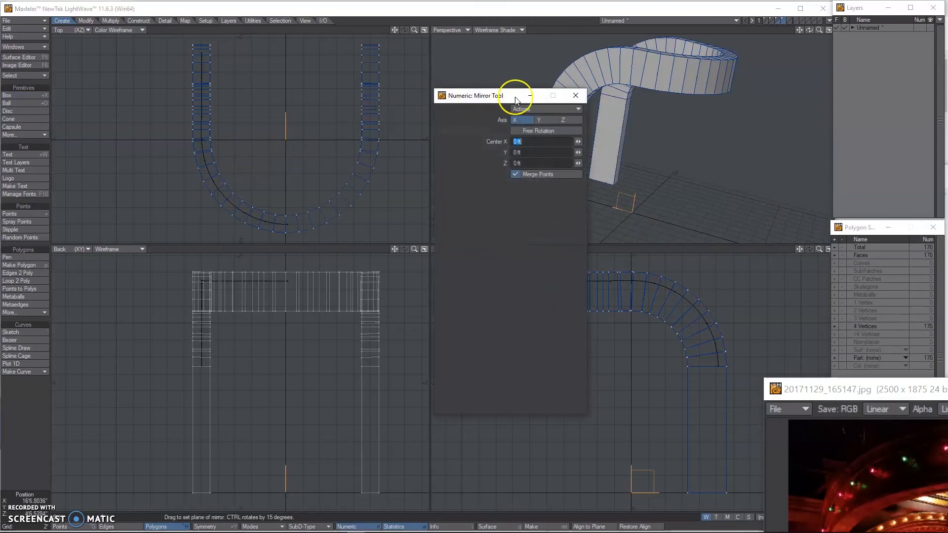
click(575, 96)
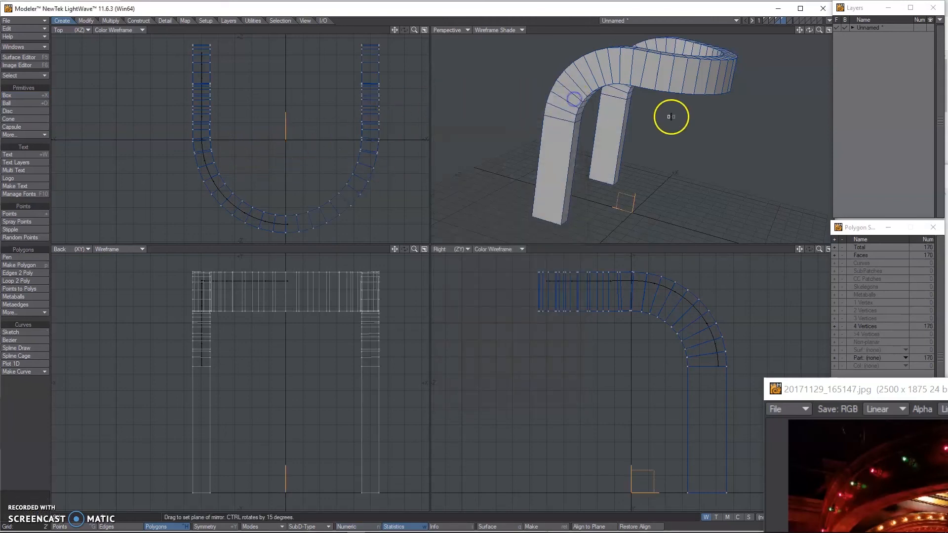
alt+drag(651, 116, 653, 85)
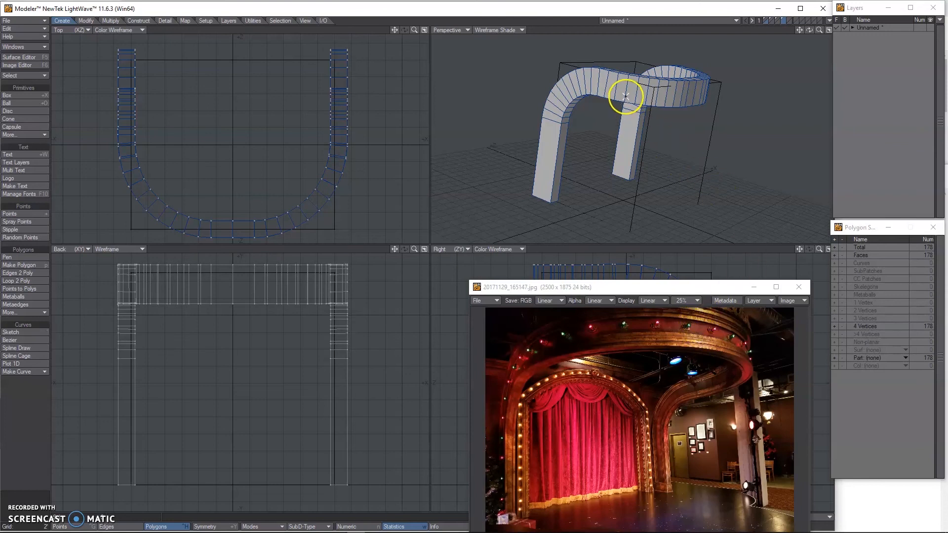
Step: Select a strip of polygons along the canopy and cut two lengthwise divisions around the full arch with BandSaw Pro's default preset
key(ctrl+g)
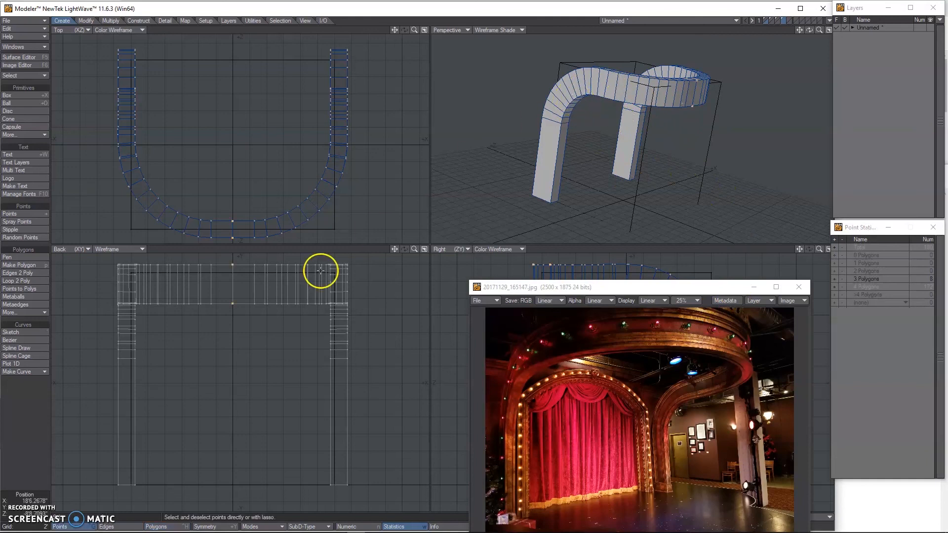
key(ctrl+j)
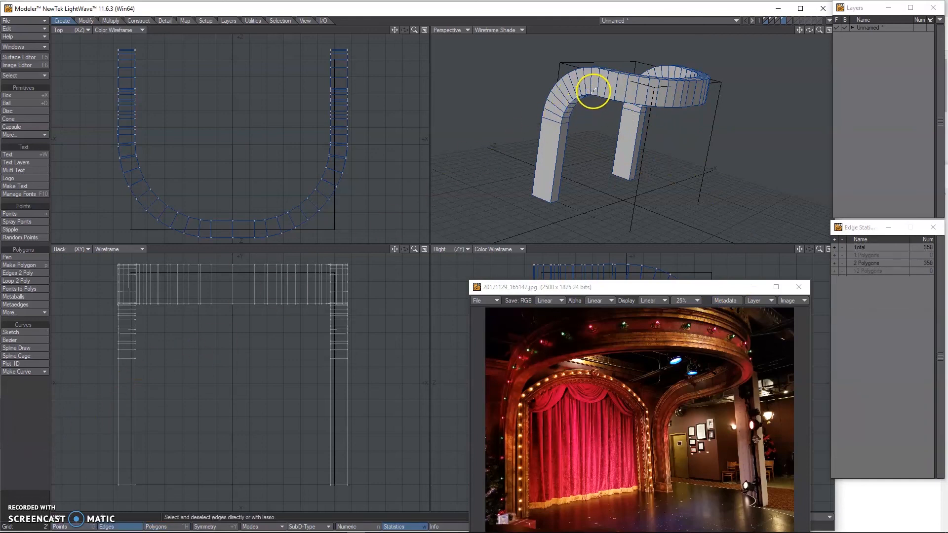
key(ctrl+h)
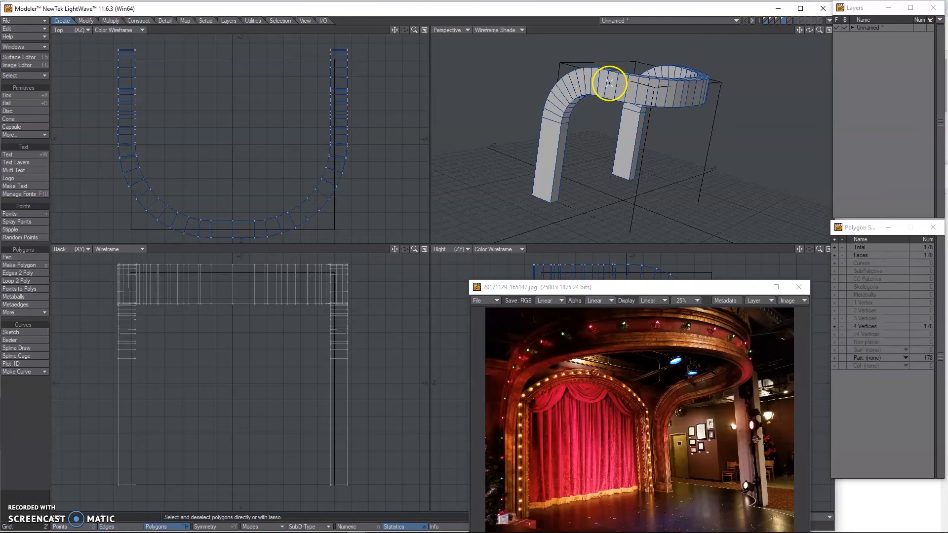
drag(567, 91, 549, 124)
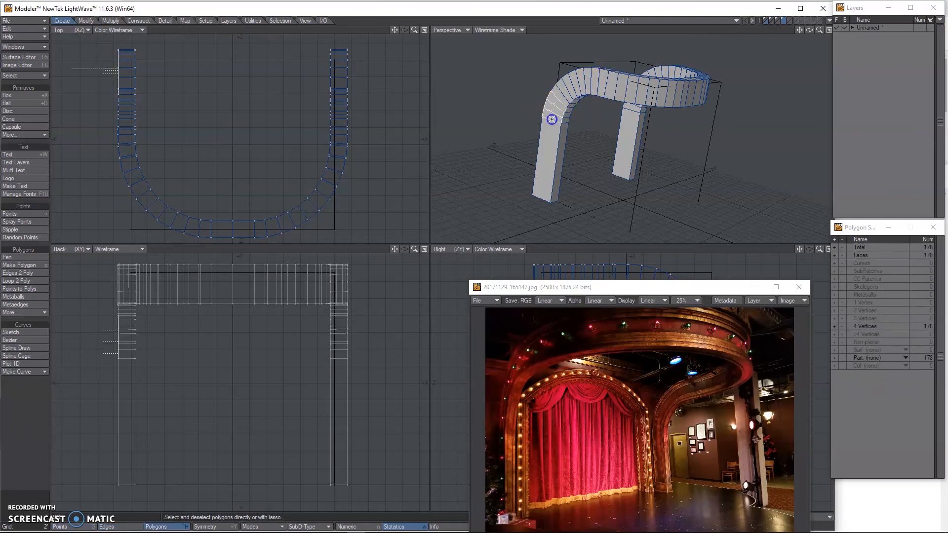
click(110, 21)
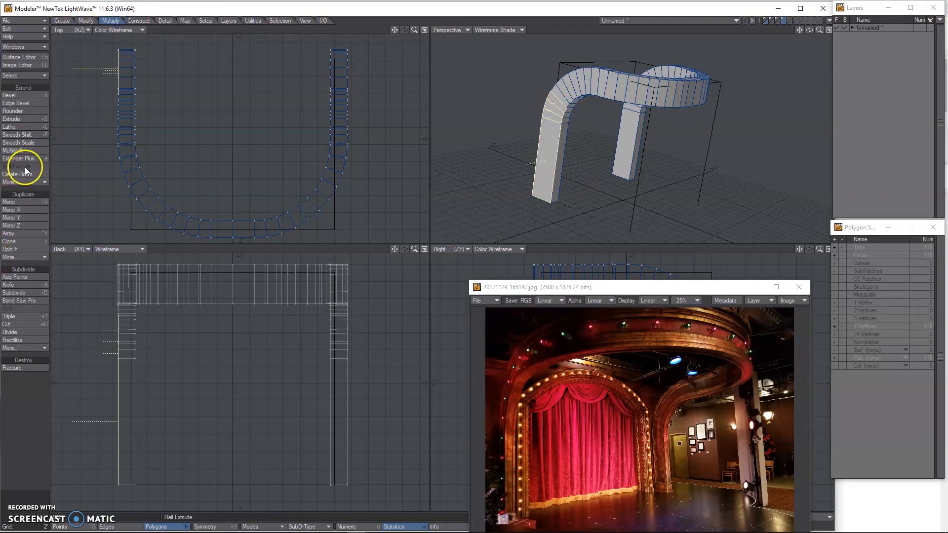
click(34, 301)
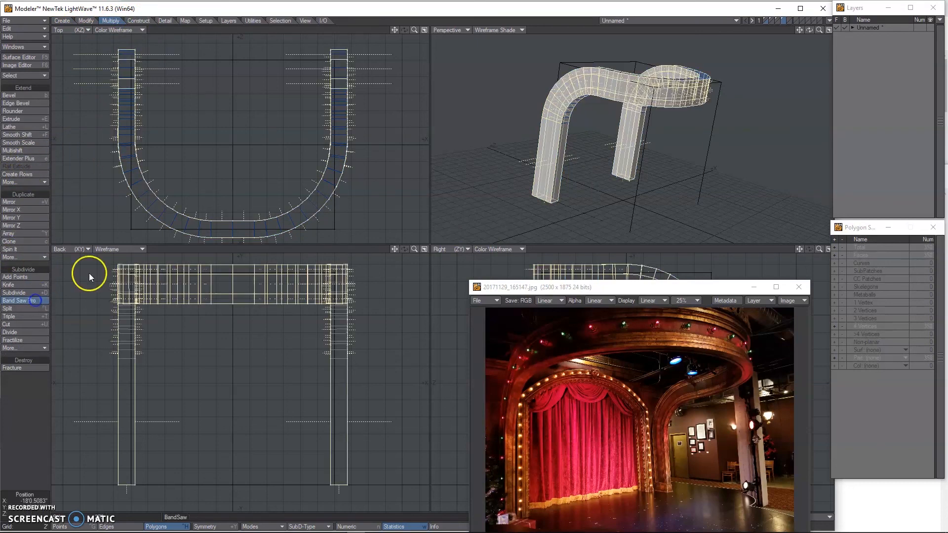
key(n)
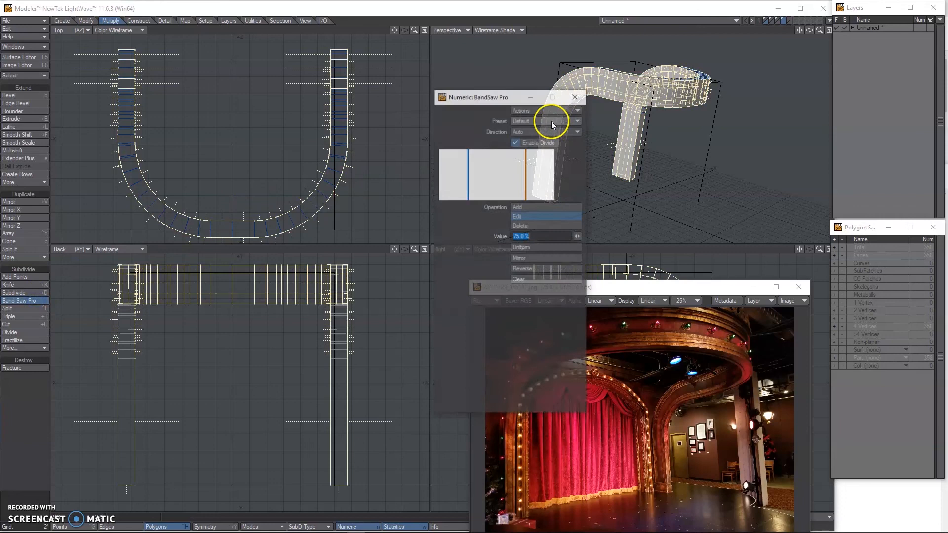
drag(487, 107, 269, 104)
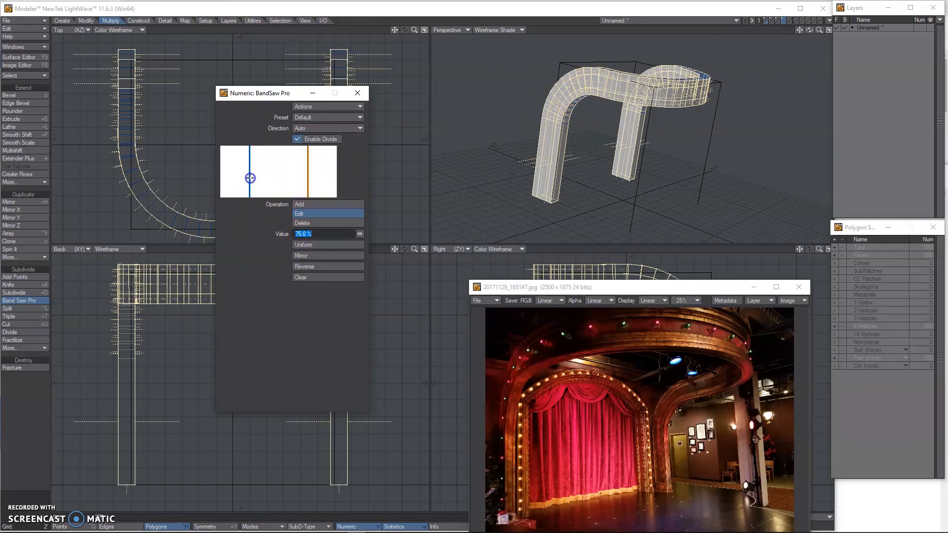
click(357, 93)
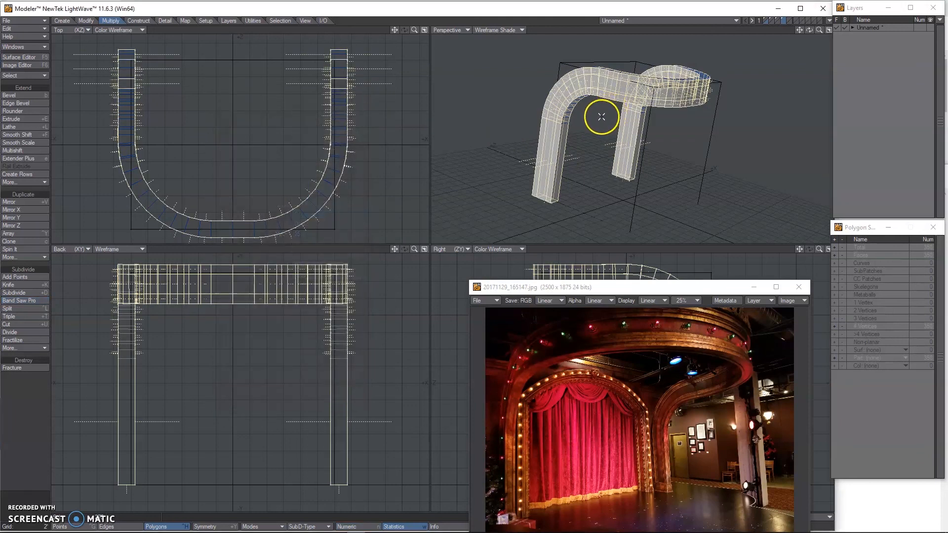
click(48, 429)
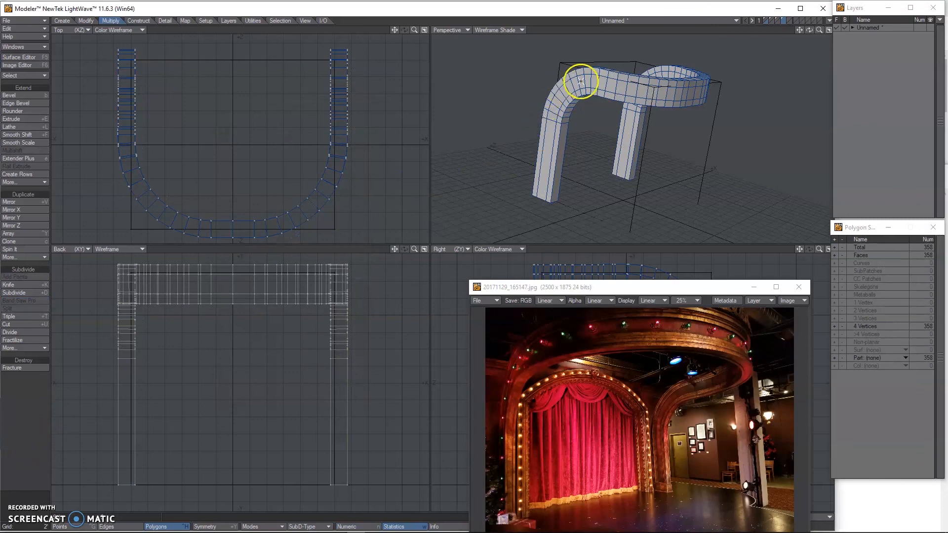
Step: Select the central band of polygons on the canopy's inner and outer faces and Multishift it inward to form a recessed channel
key(shift+a)
click(26, 444)
drag(572, 180, 646, 146)
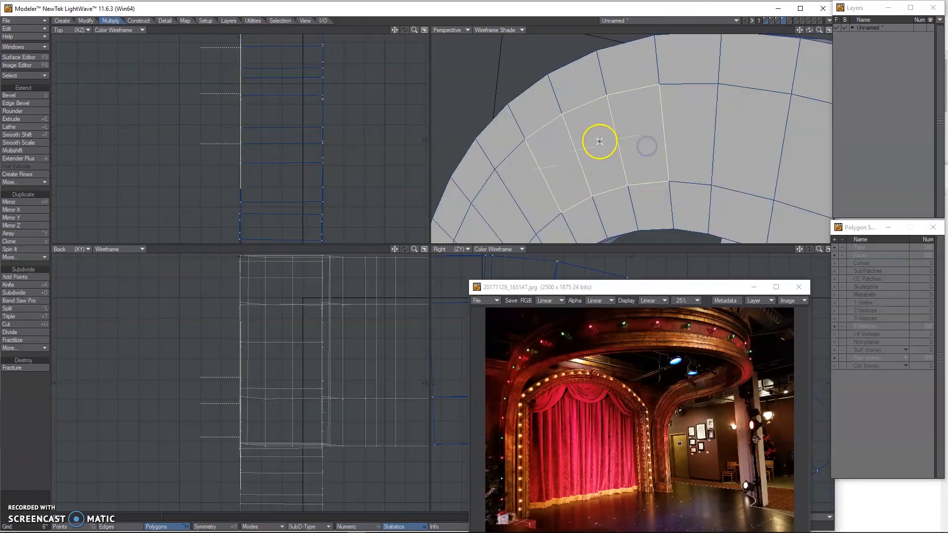
key(l)
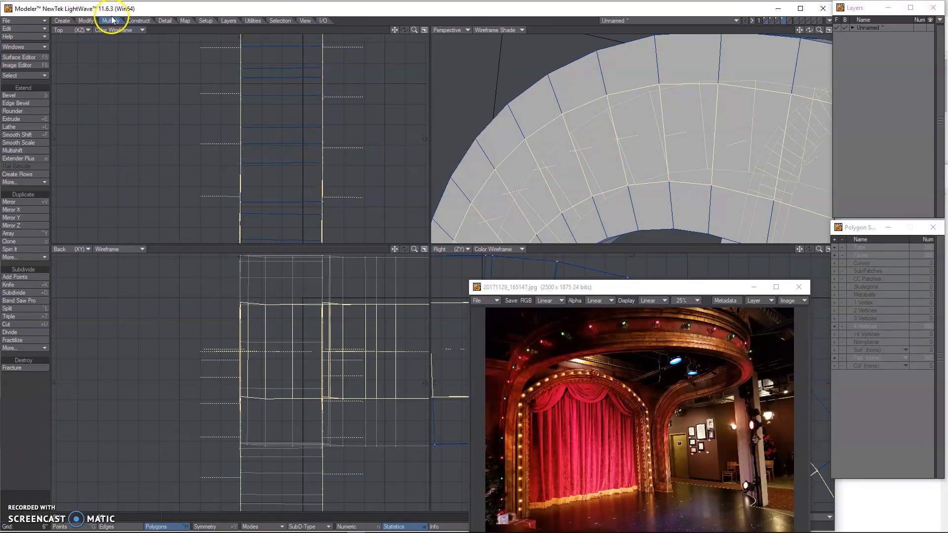
click(24, 153)
drag(286, 128, 291, 147)
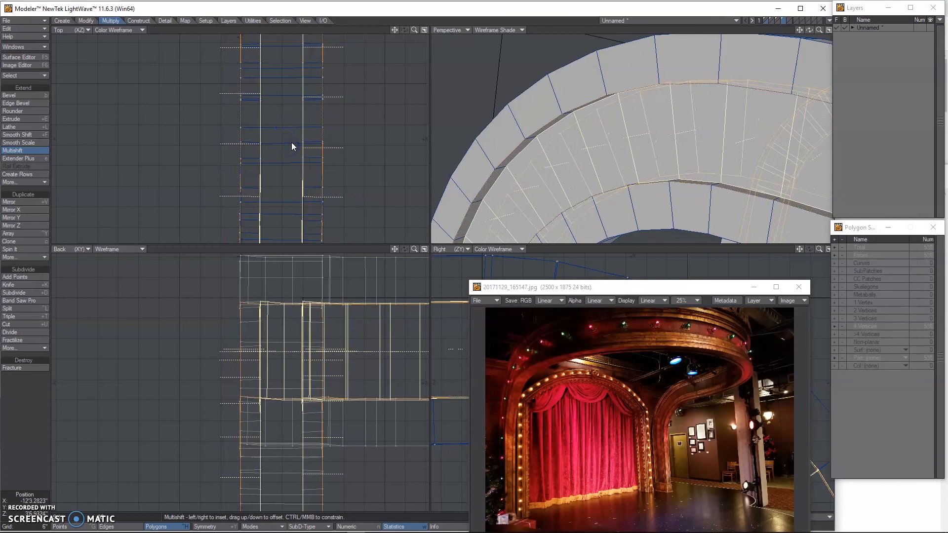
click(12, 448)
key(a)
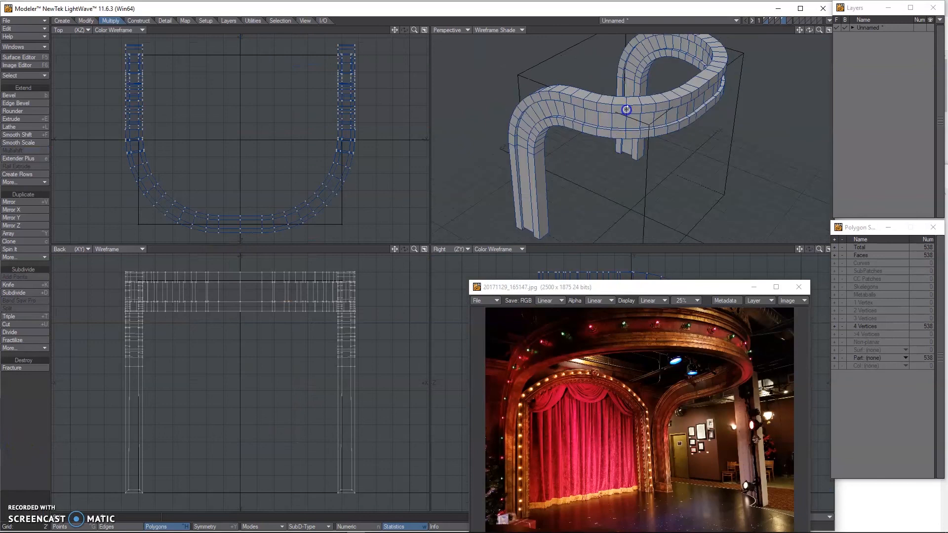